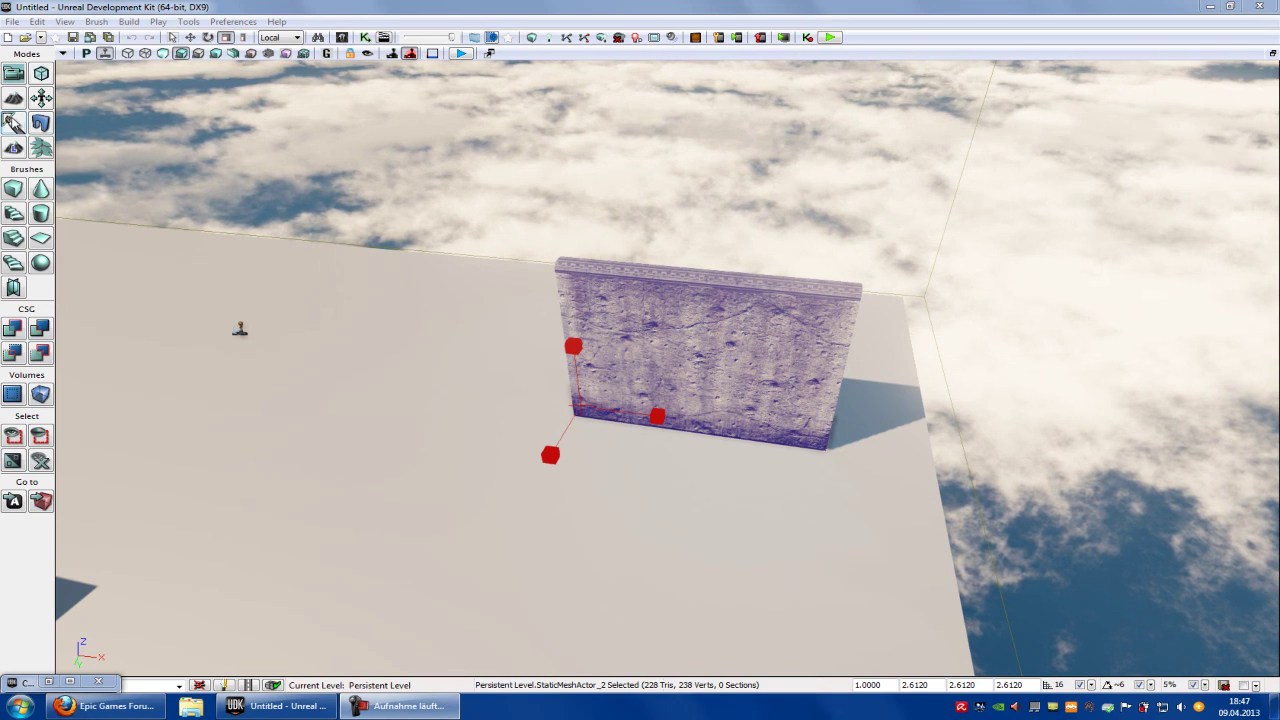
- Turn on Mesh Paint mode and orbit the view around the stone wall
left_click(12, 121)
mouse_move(881, 144)
left_mouse_down()
mouse_move(946, 131)
mouse_move(826, 106)
mouse_move(1014, 151)
mouse_move(956, 195)
left_mouse_up()
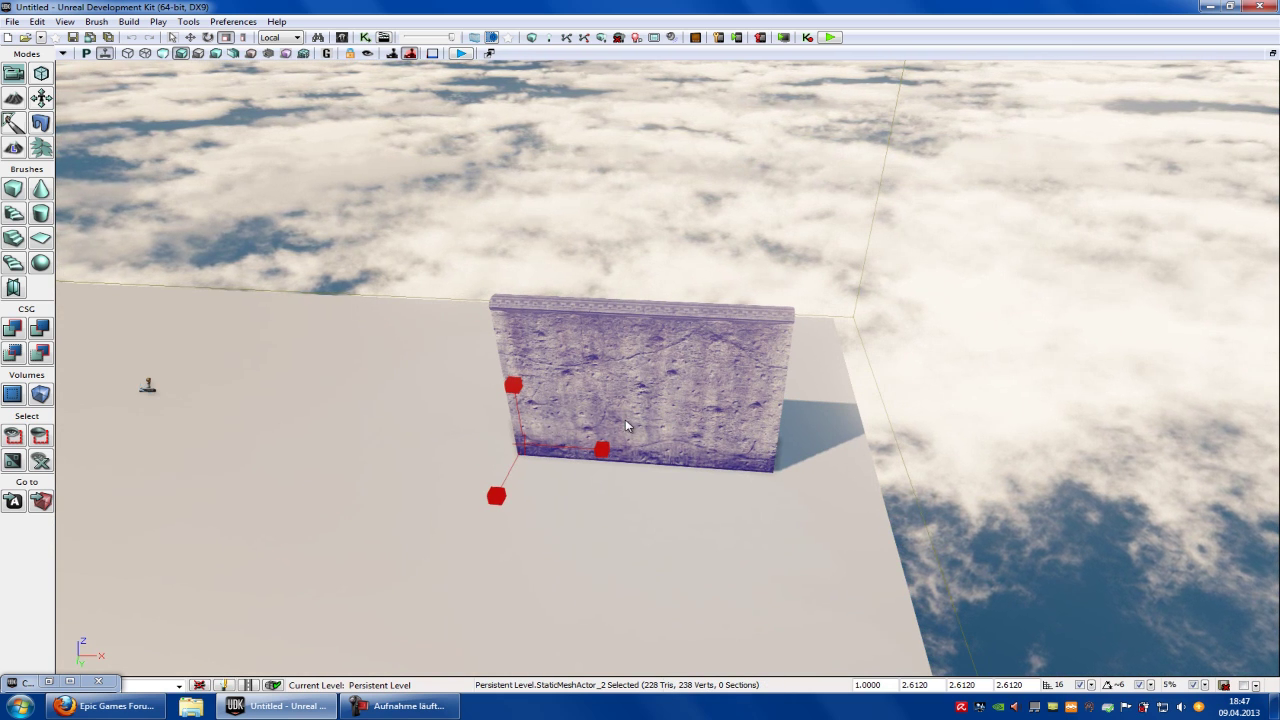
- Create a new material named 'Vertex' in package 1 from the Content Browser
left_click(64, 684)
right_click(436, 342)
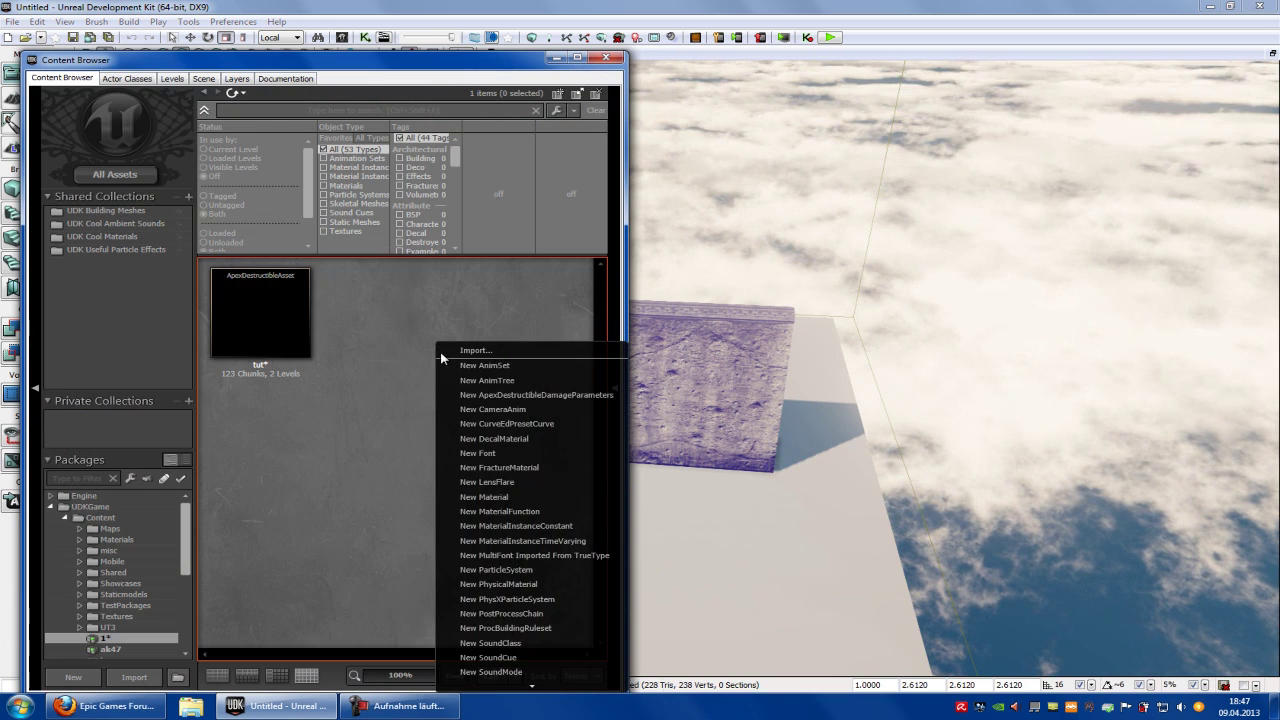
left_click(497, 497)
type("vertex")
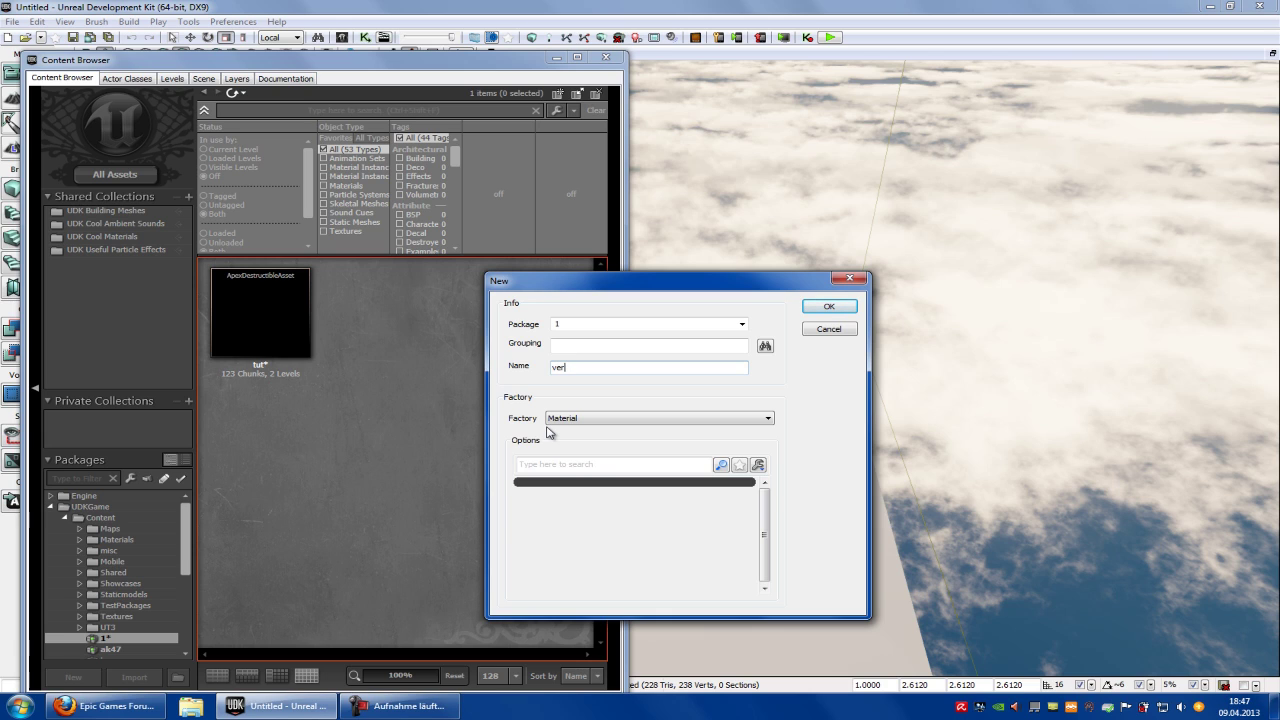
left_click(833, 308)
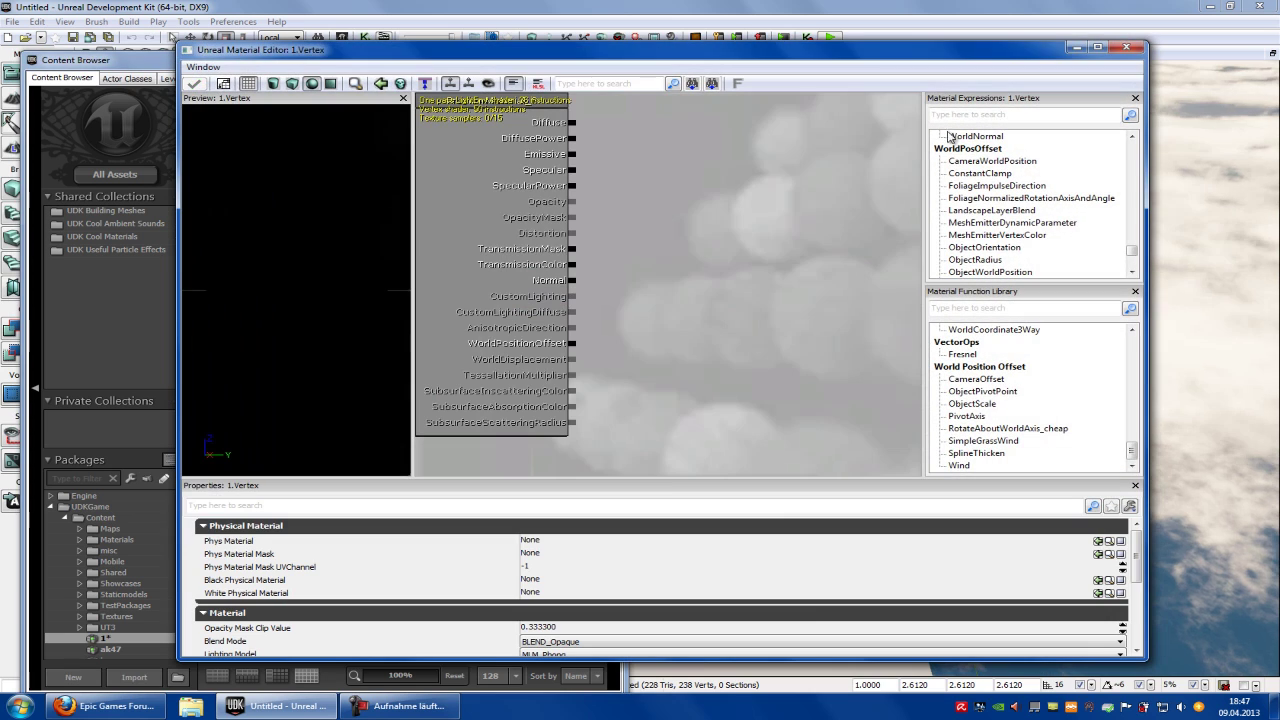
- Add a LinearInterpolate (Lerp) node to the Vertex material graph
left_click(1004, 121)
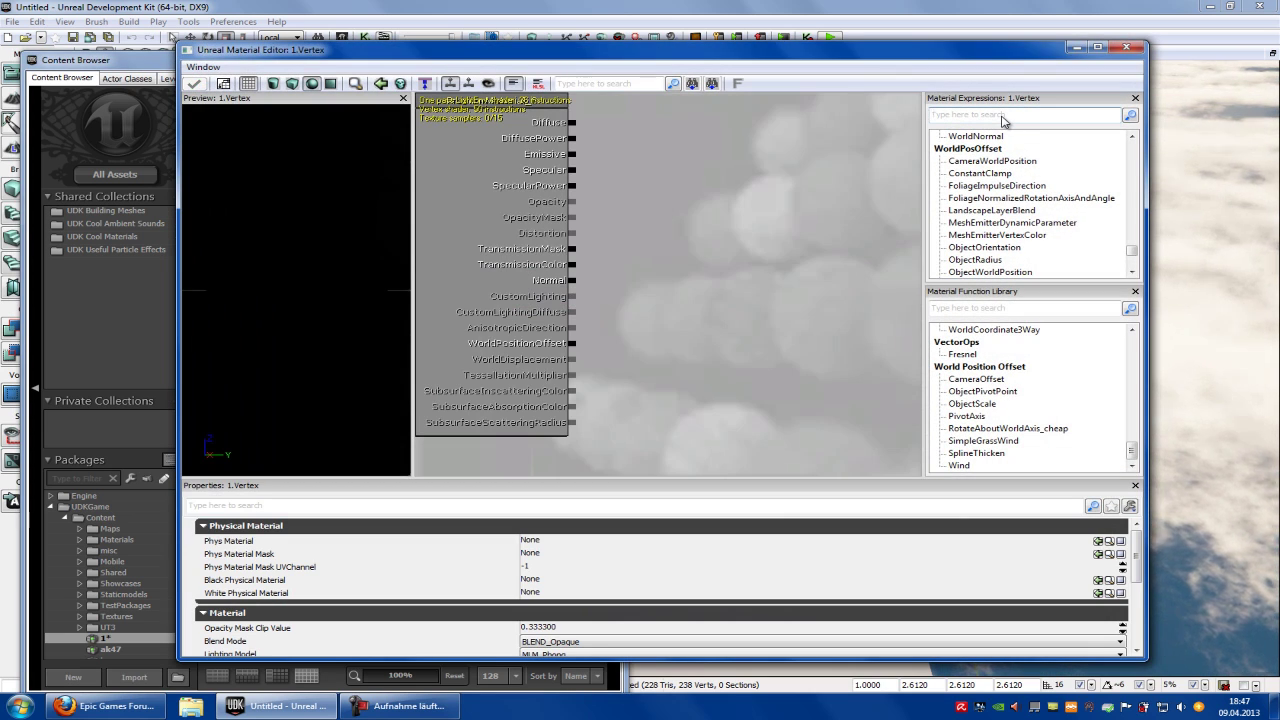
type("lin")
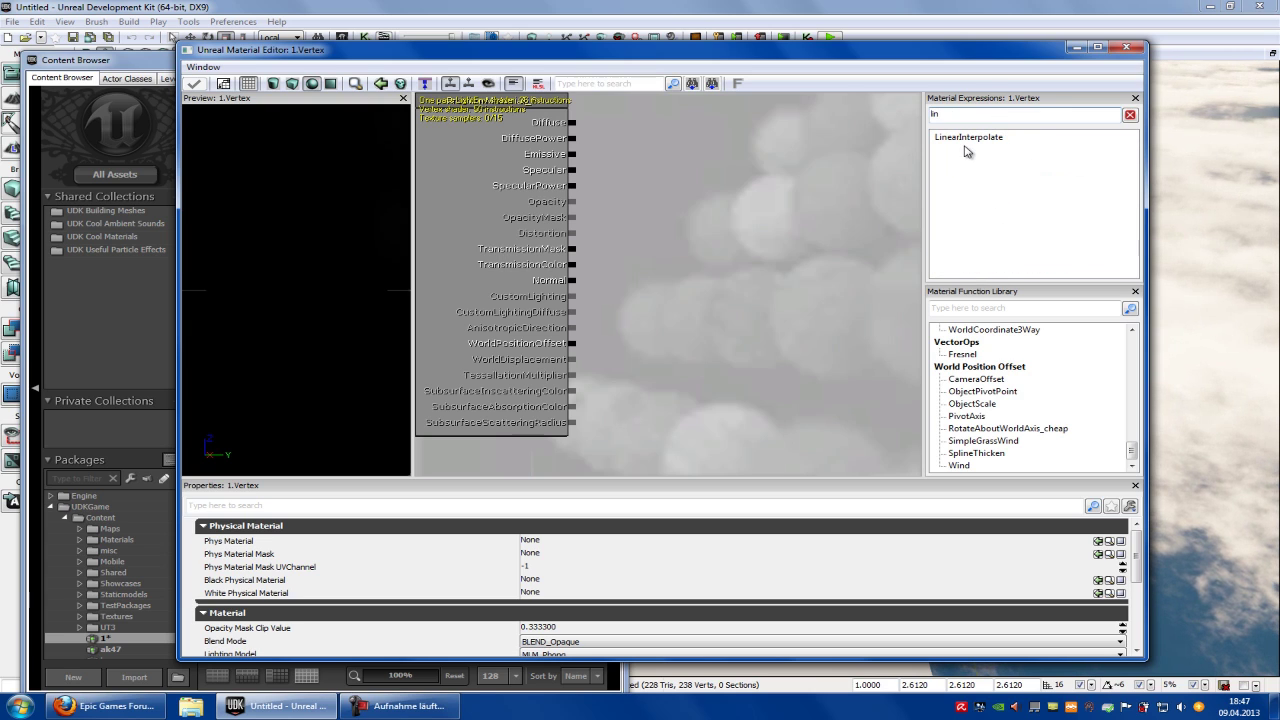
left_click_drag(970, 143, 686, 272)
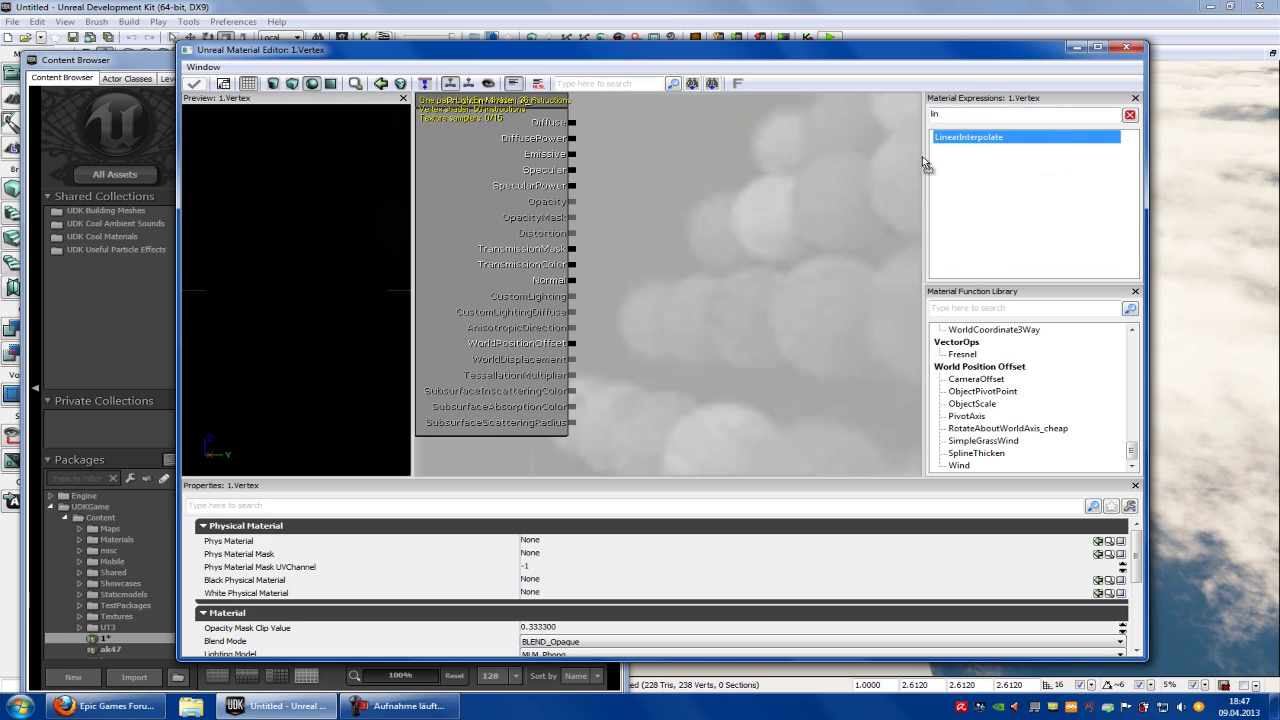
- Add a VertexColor node and wire it into the Lerp's Alpha input
left_click(983, 114)
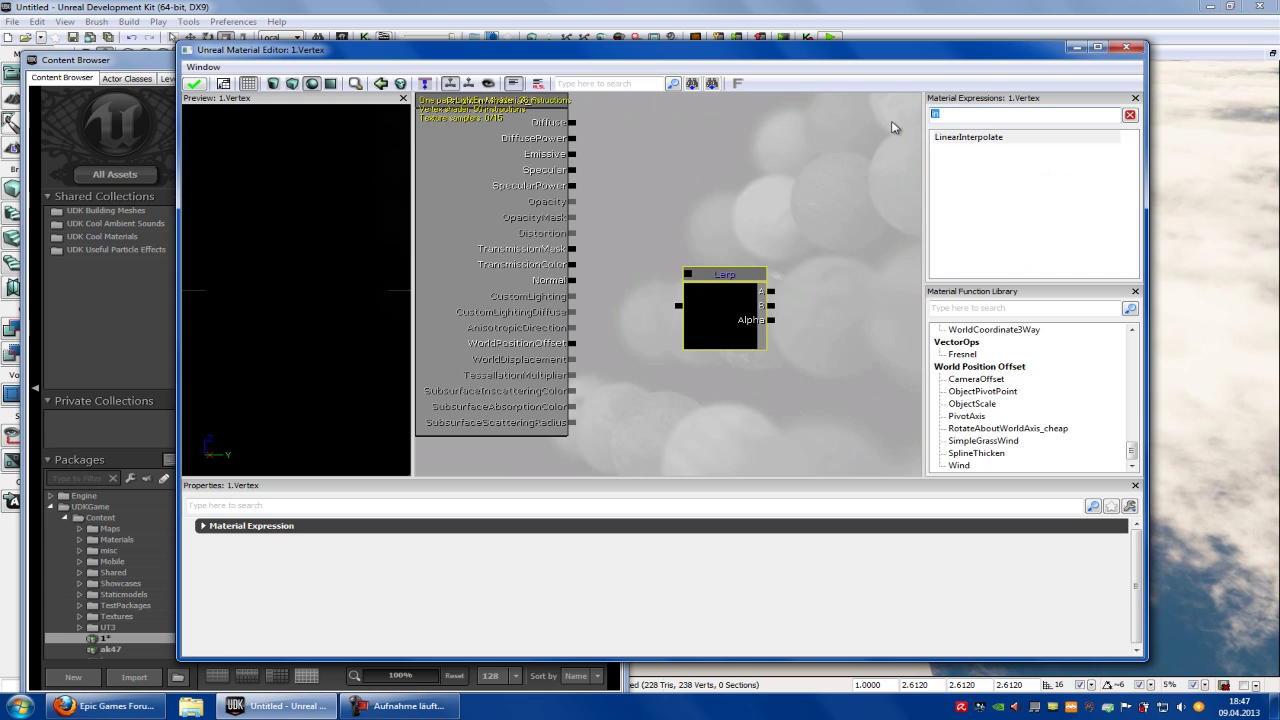
type("vert")
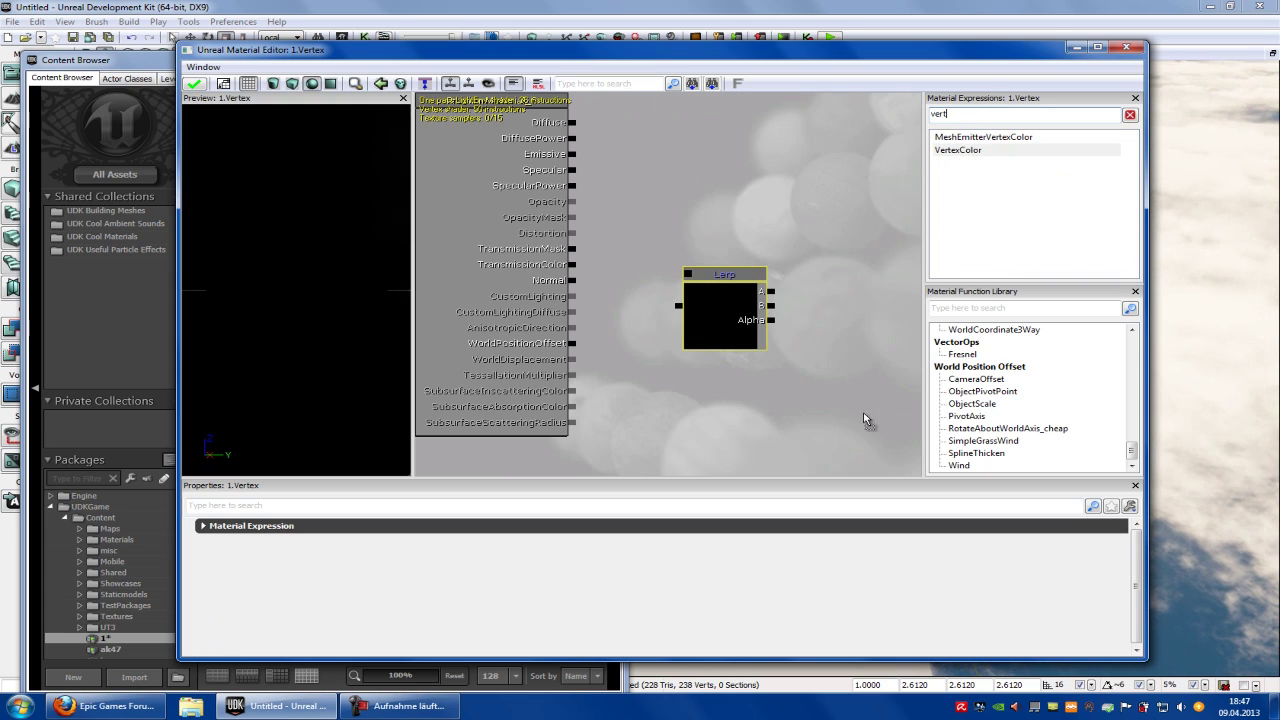
mouse_move(960, 157)
left_mouse_down()
mouse_move(860, 360)
mouse_move(785, 260)
mouse_move(784, 276)
left_mouse_up()
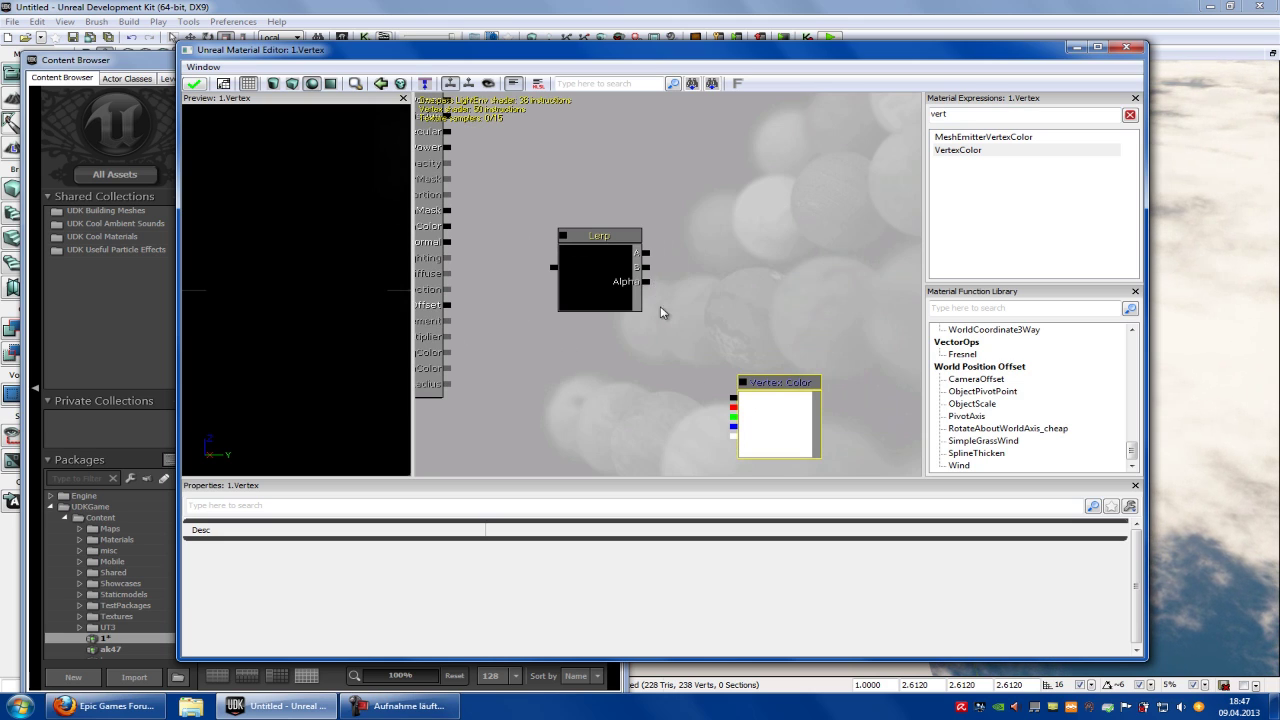
left_click_drag(733, 408, 647, 284)
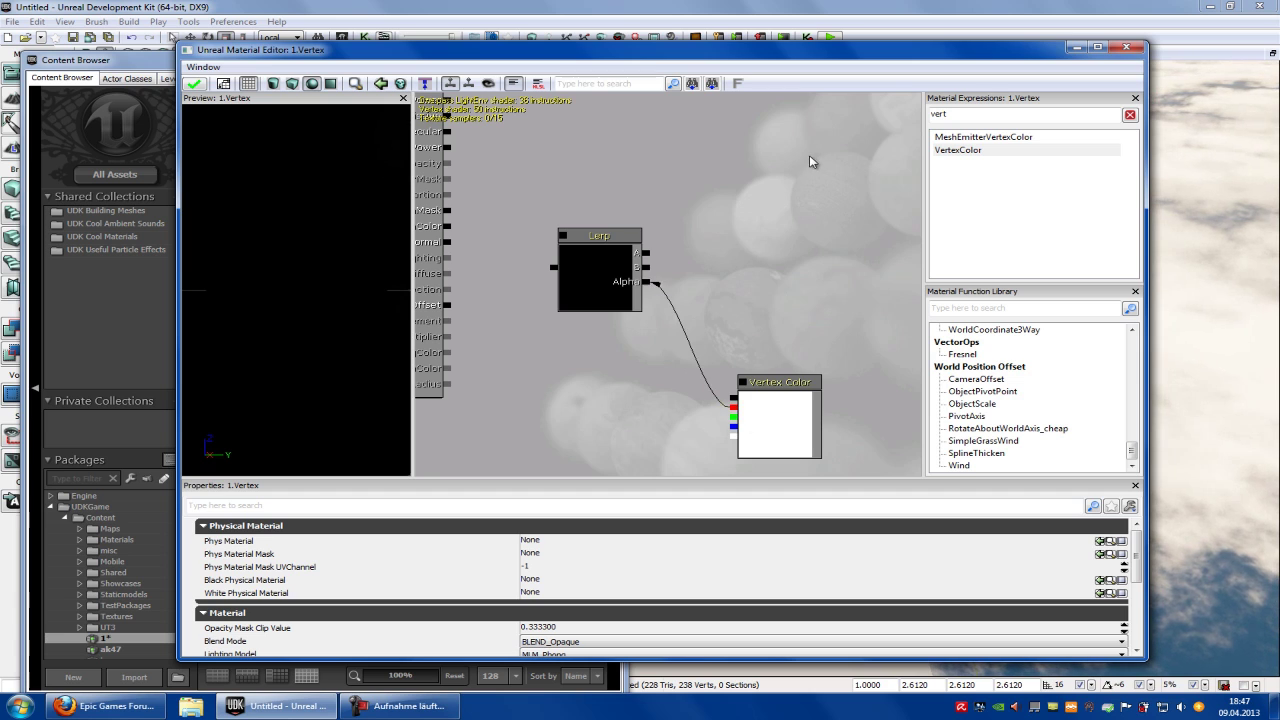
left_click_drag(793, 205, 780, 268)
- Add a SandPebbles Texture Sample node and connect it to the Lerp's A input
left_click(125, 65)
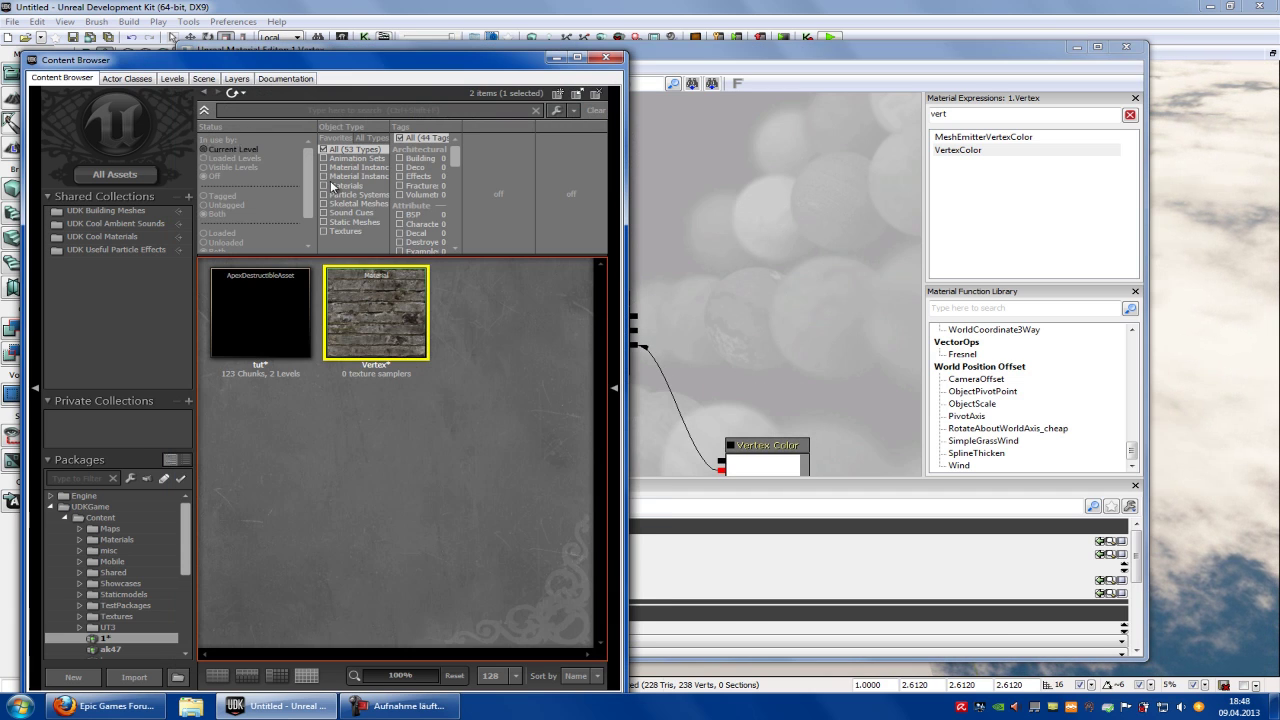
left_click(323, 232)
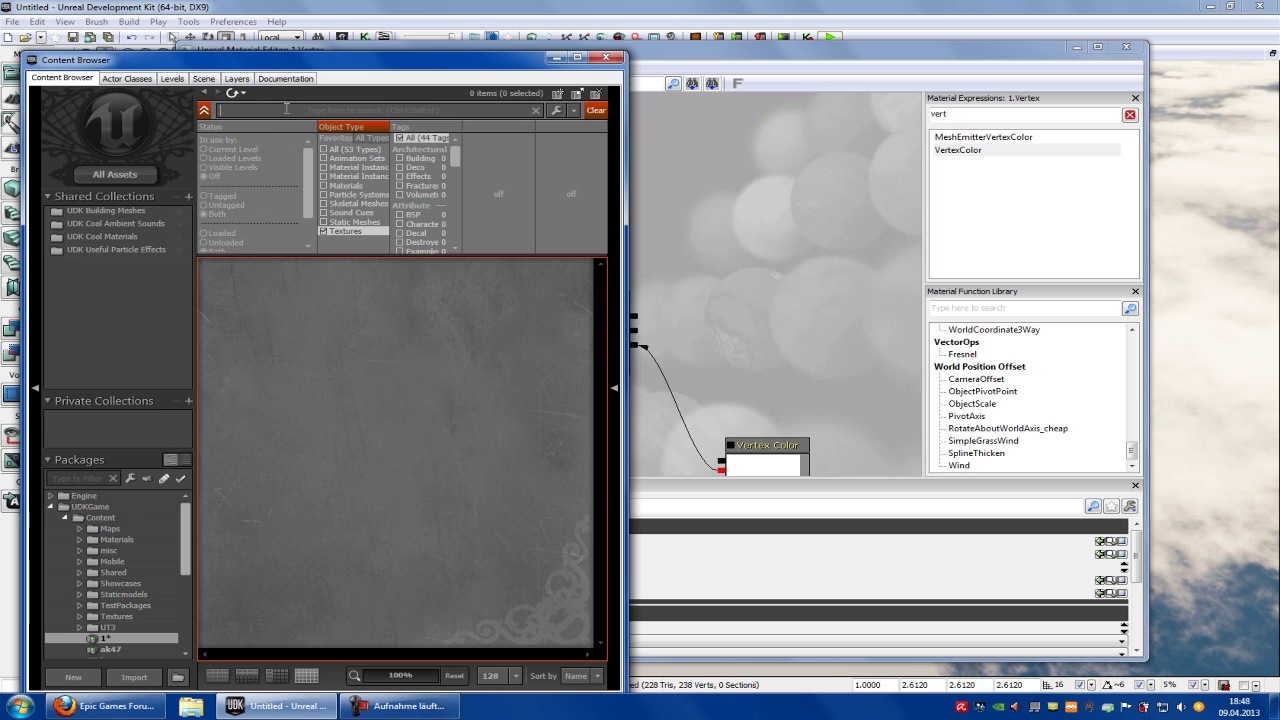
left_click(90, 507)
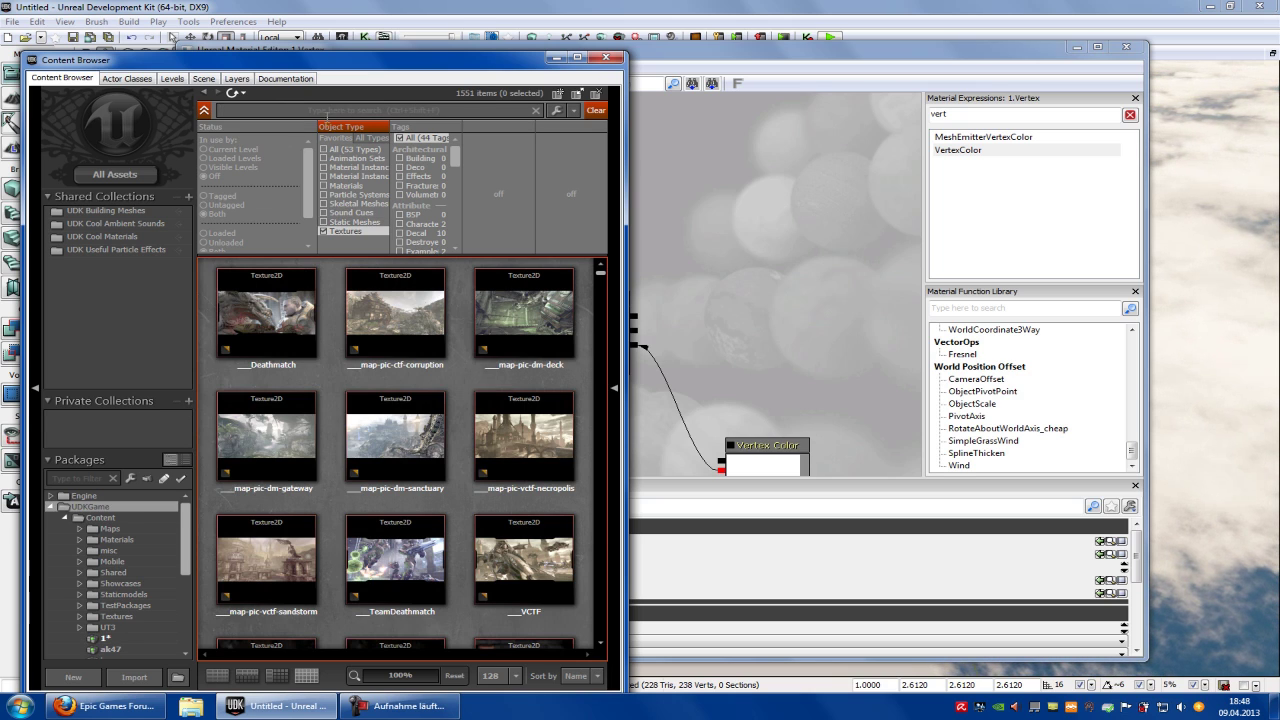
type("sand")
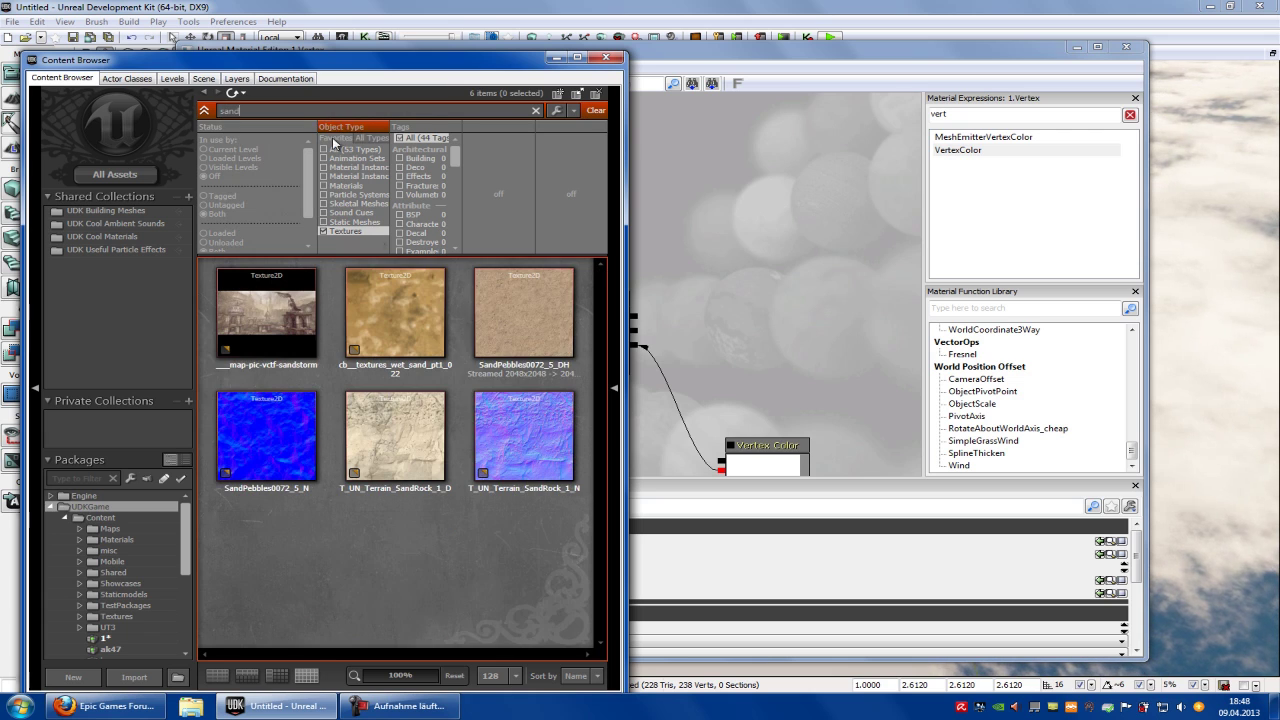
left_click(549, 362)
right_click(759, 254)
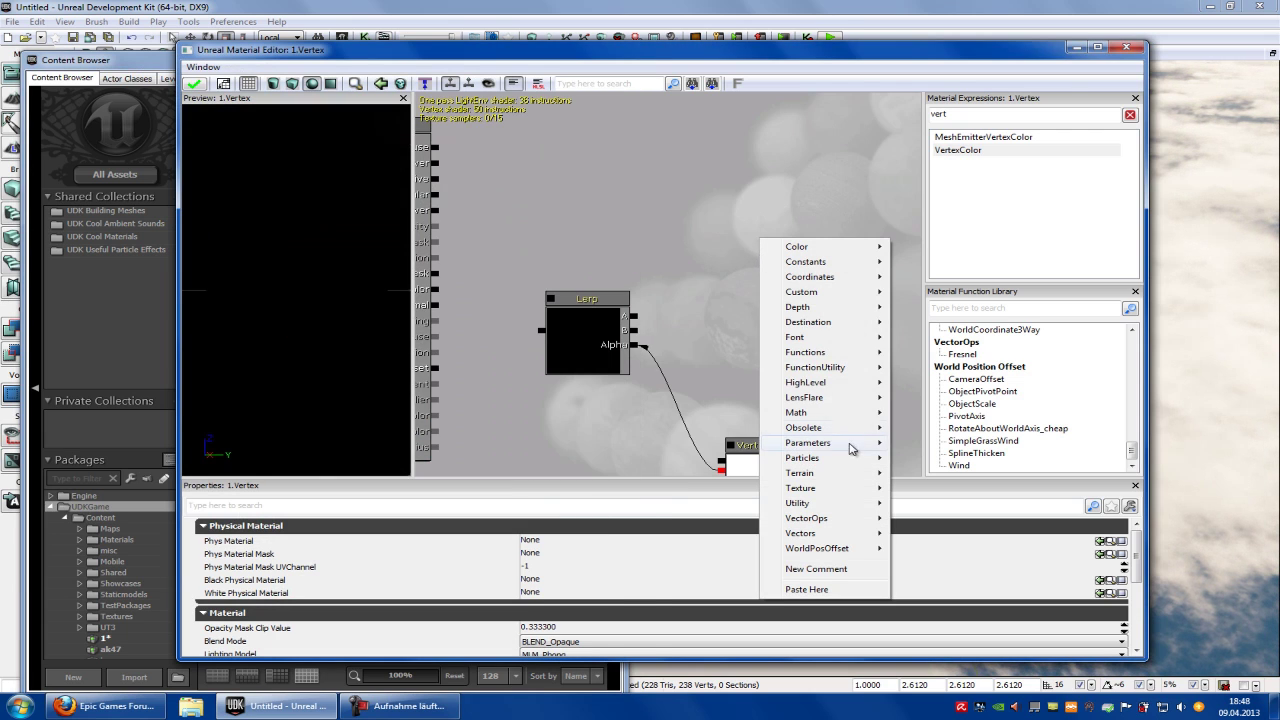
mouse_move(801, 488)
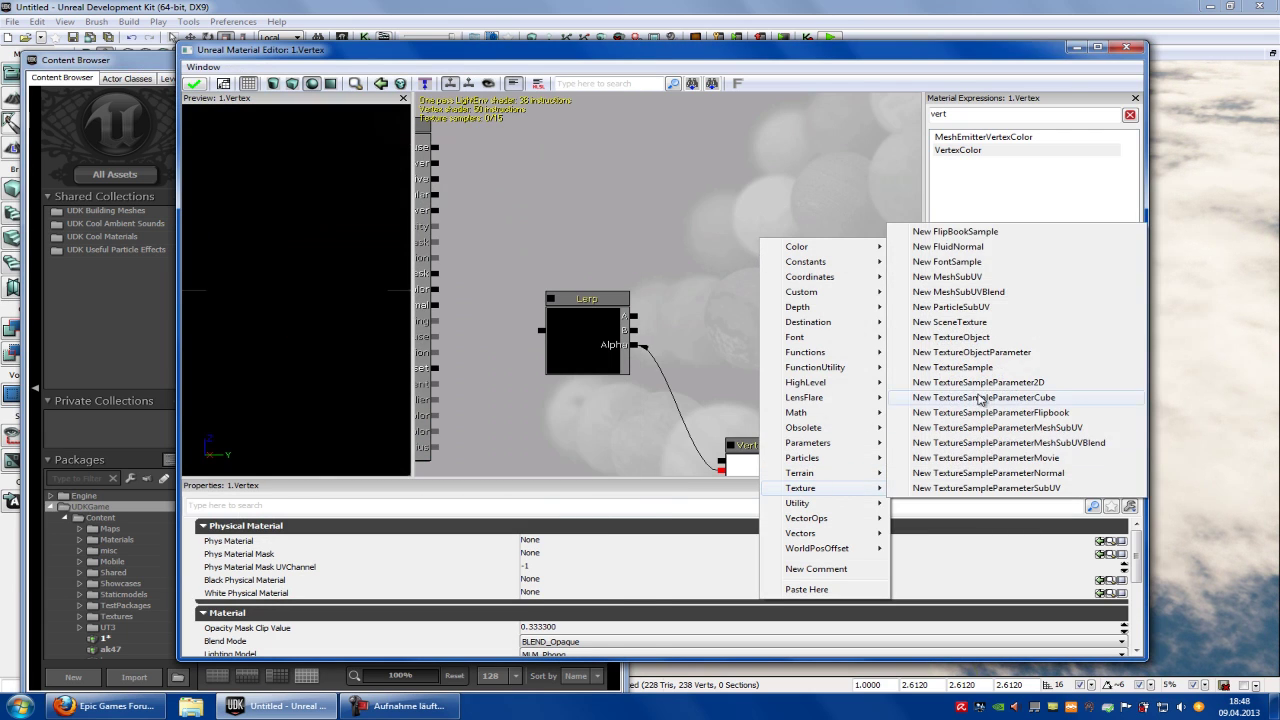
left_click(966, 375)
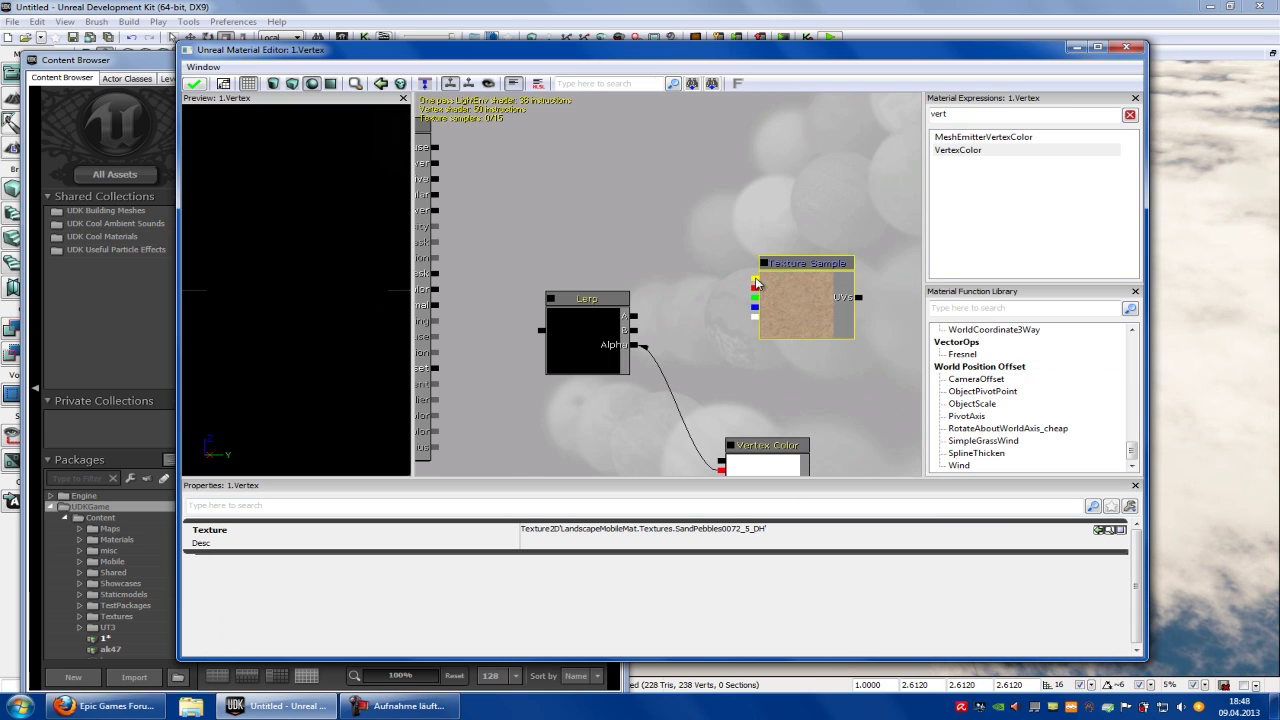
left_click_drag(755, 282, 635, 318)
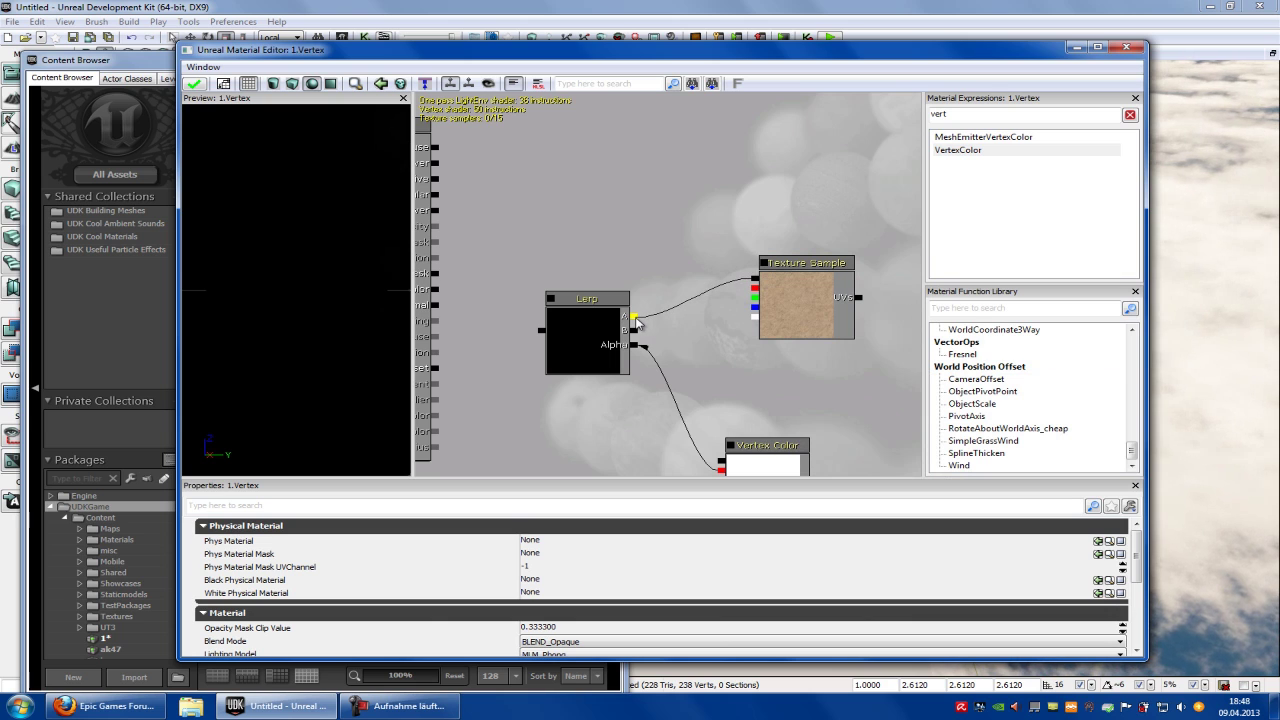
- Add a T_BlockWall_02_Smooth_D stone texture sample node above the sand node
left_click(132, 62)
left_click(311, 110)
type("wa")
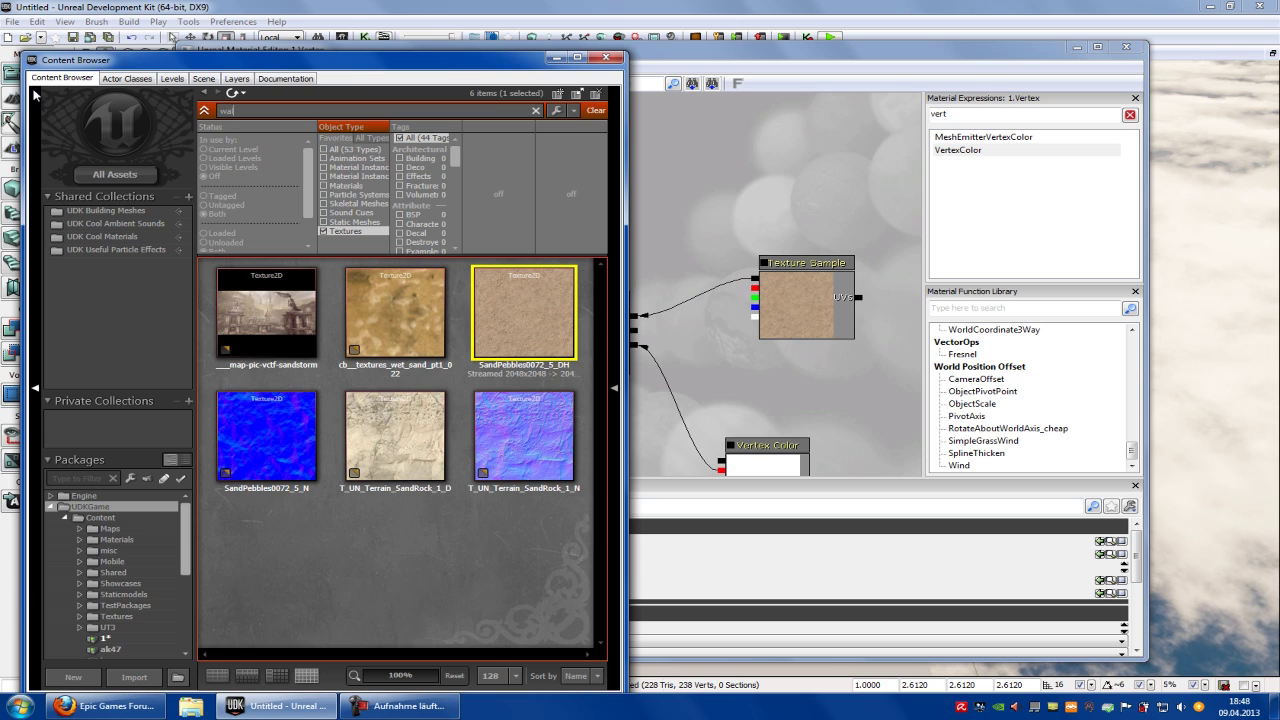
type("ll")
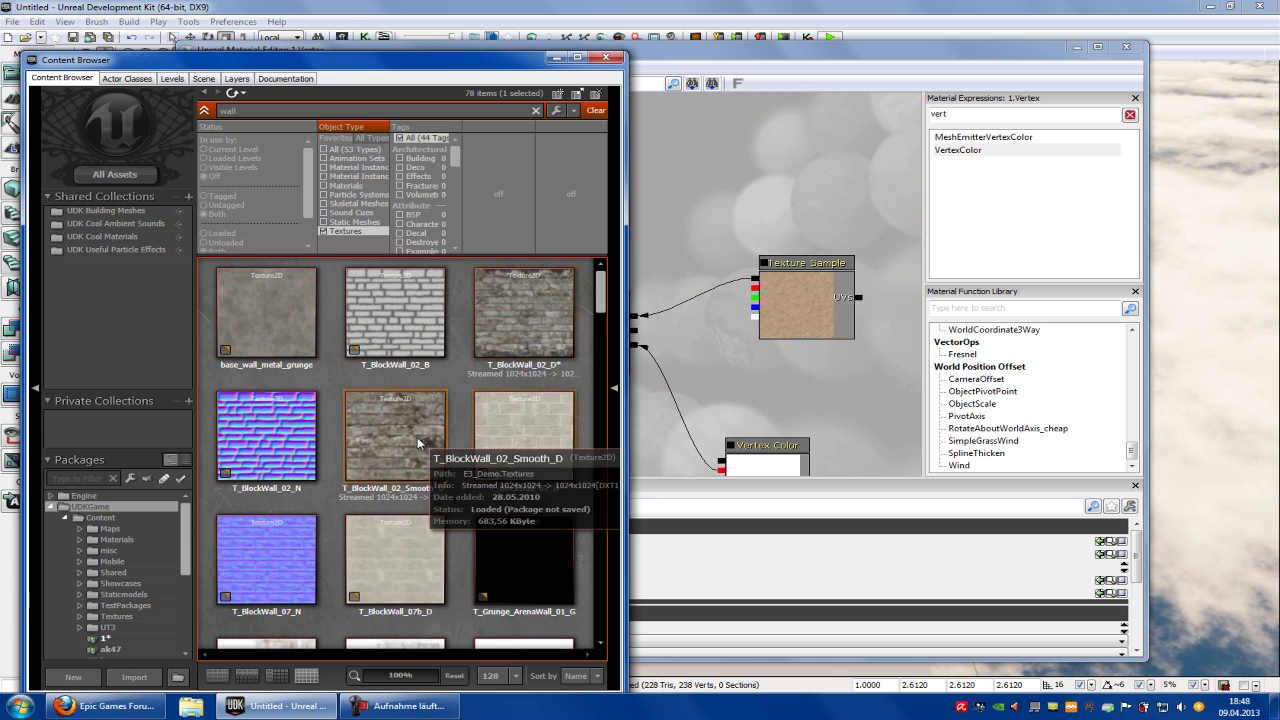
left_click(428, 428)
scroll(428, 428, "down", 2)
right_click(757, 200)
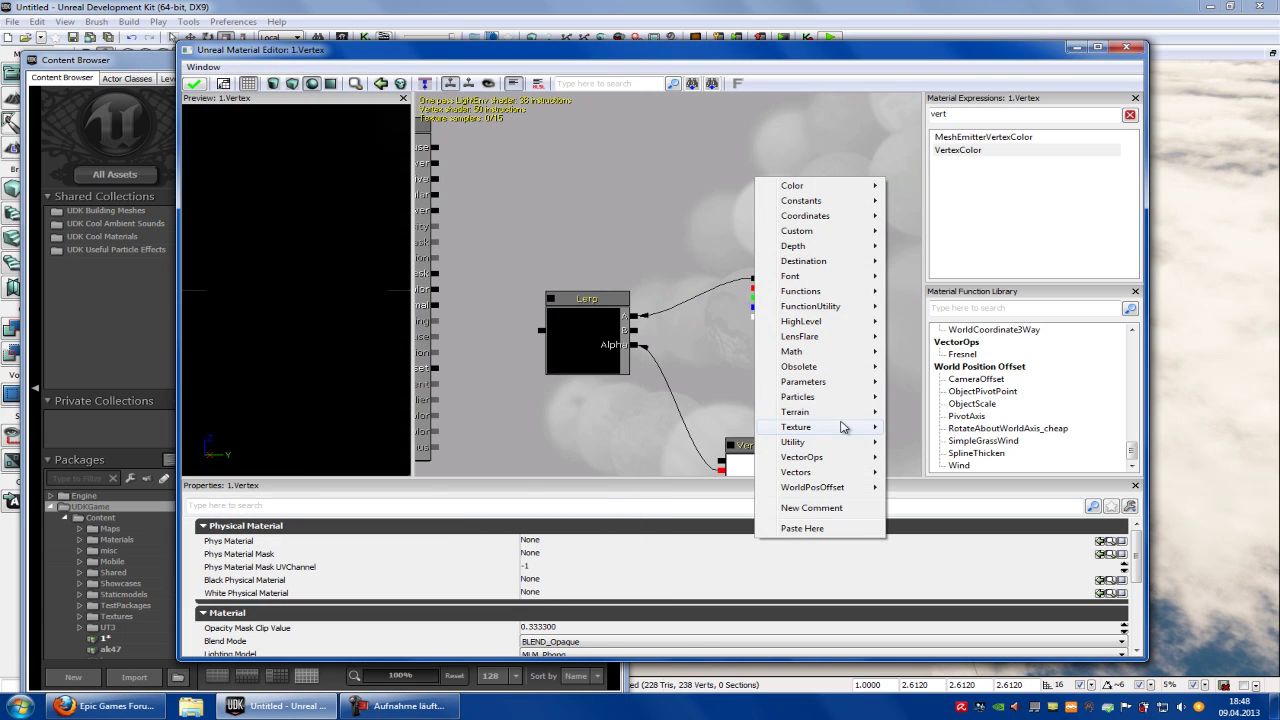
mouse_move(796, 427)
left_click(986, 566)
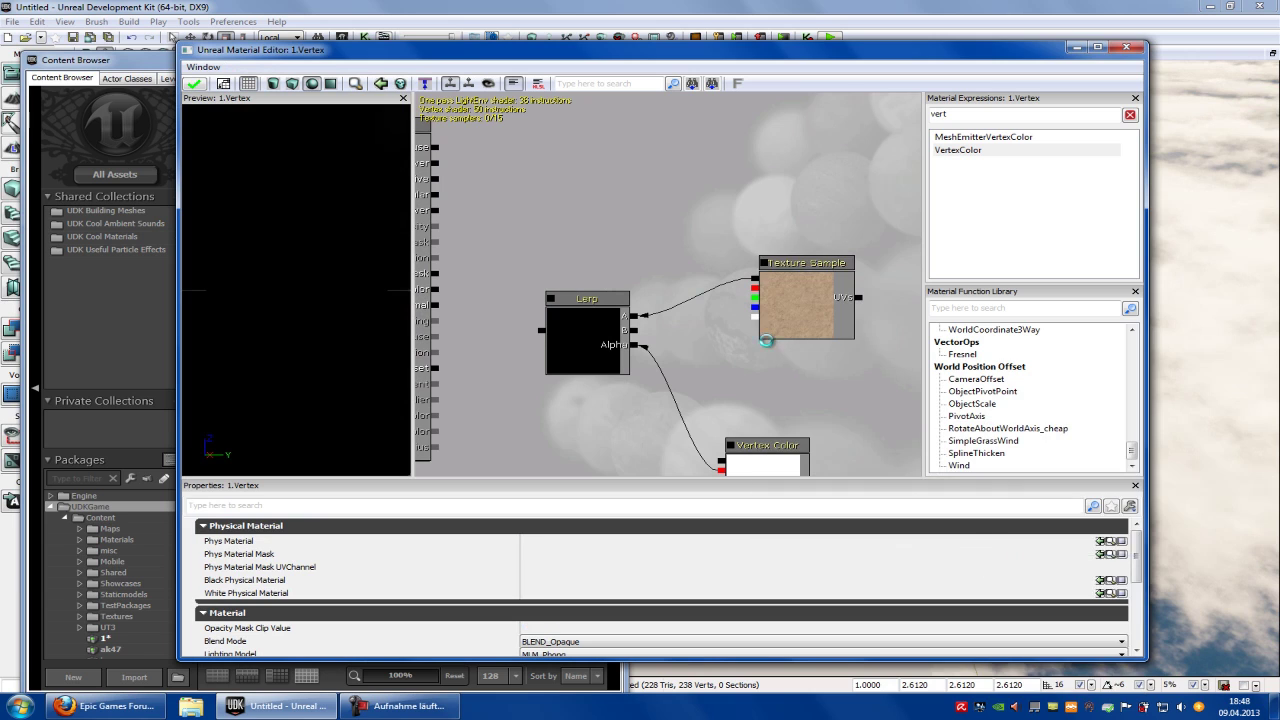
mouse_move(806, 232)
left_mouse_down()
mouse_move(789, 206)
mouse_move(634, 330)
left_mouse_up()
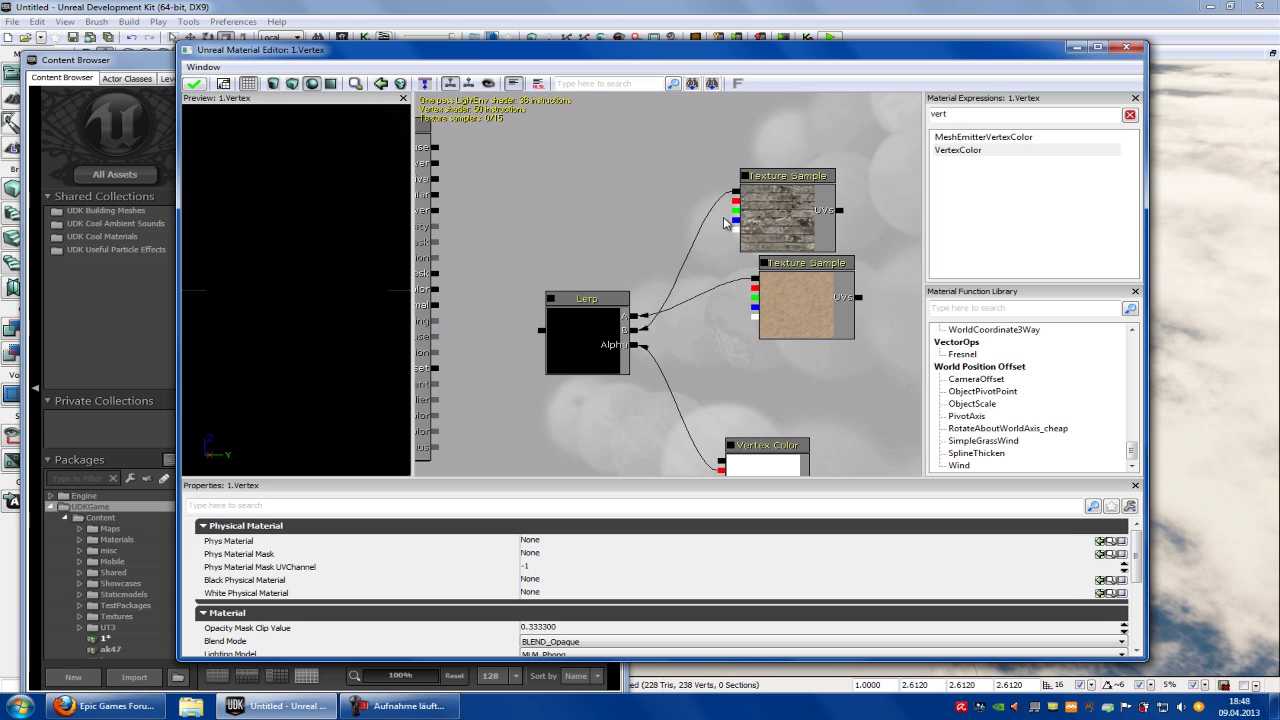
- Connect the Lerp output to Diffuse, apply the material, and close the editor
left_click(780, 204)
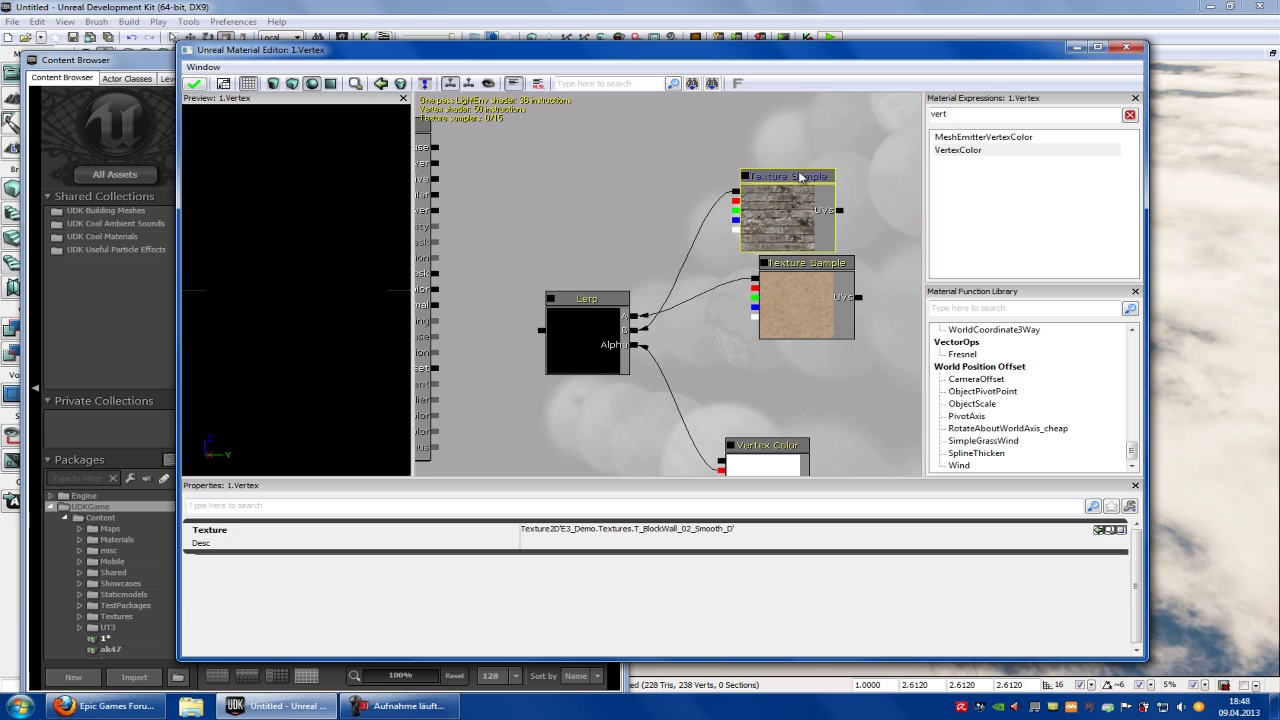
left_click(790, 293)
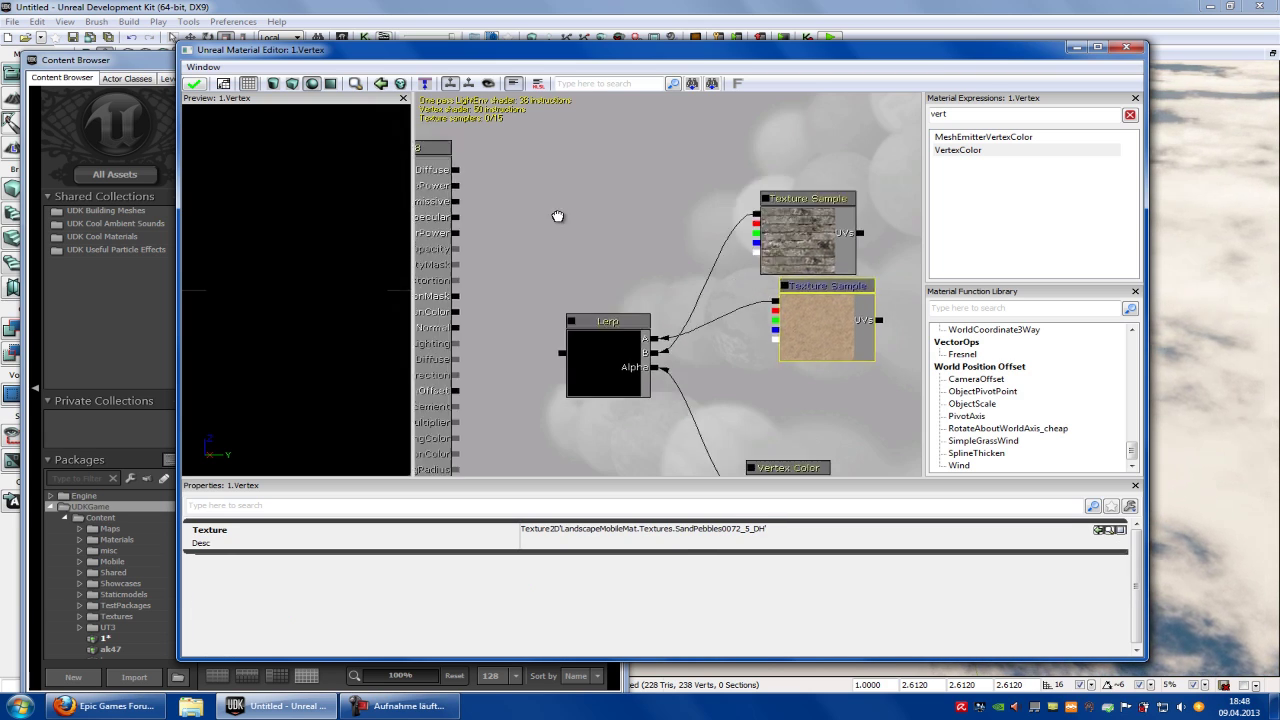
left_click_drag(503, 162, 547, 210)
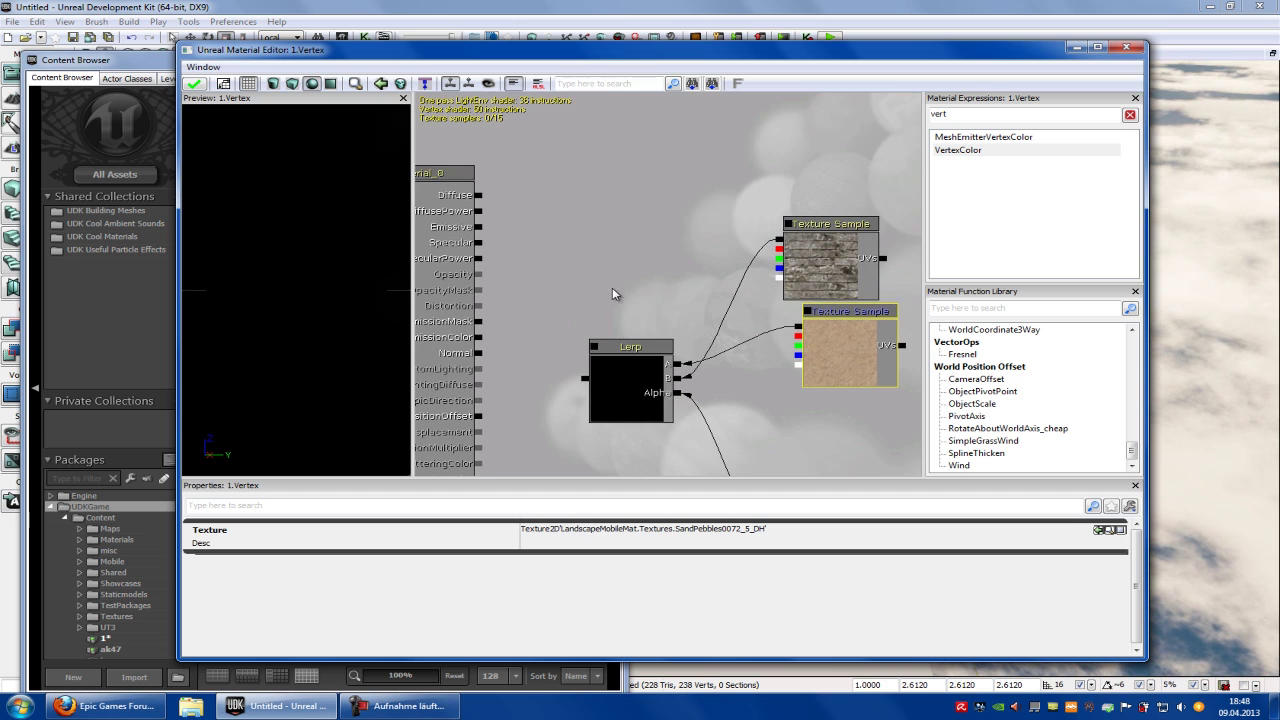
mouse_move(612, 293)
left_mouse_down()
mouse_move(631, 220)
mouse_move(714, 260)
mouse_move(617, 403)
left_mouse_up()
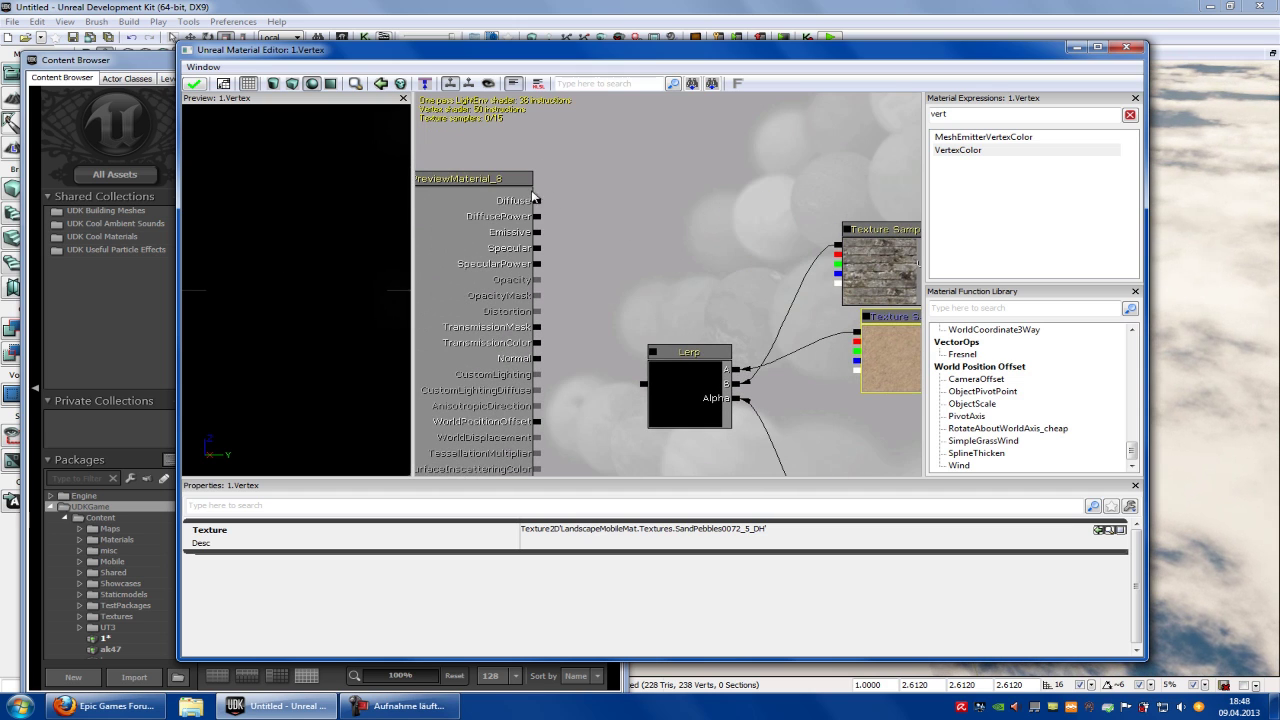
left_click_drag(538, 202, 652, 391)
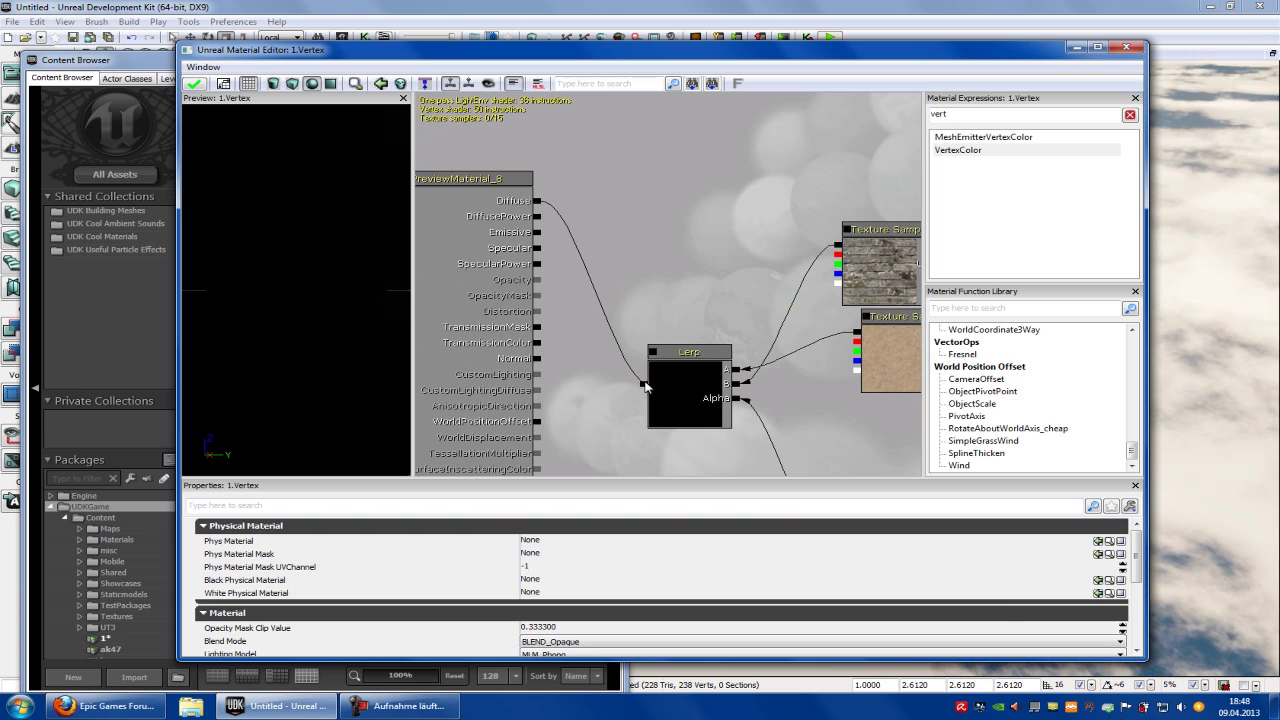
left_click(194, 84)
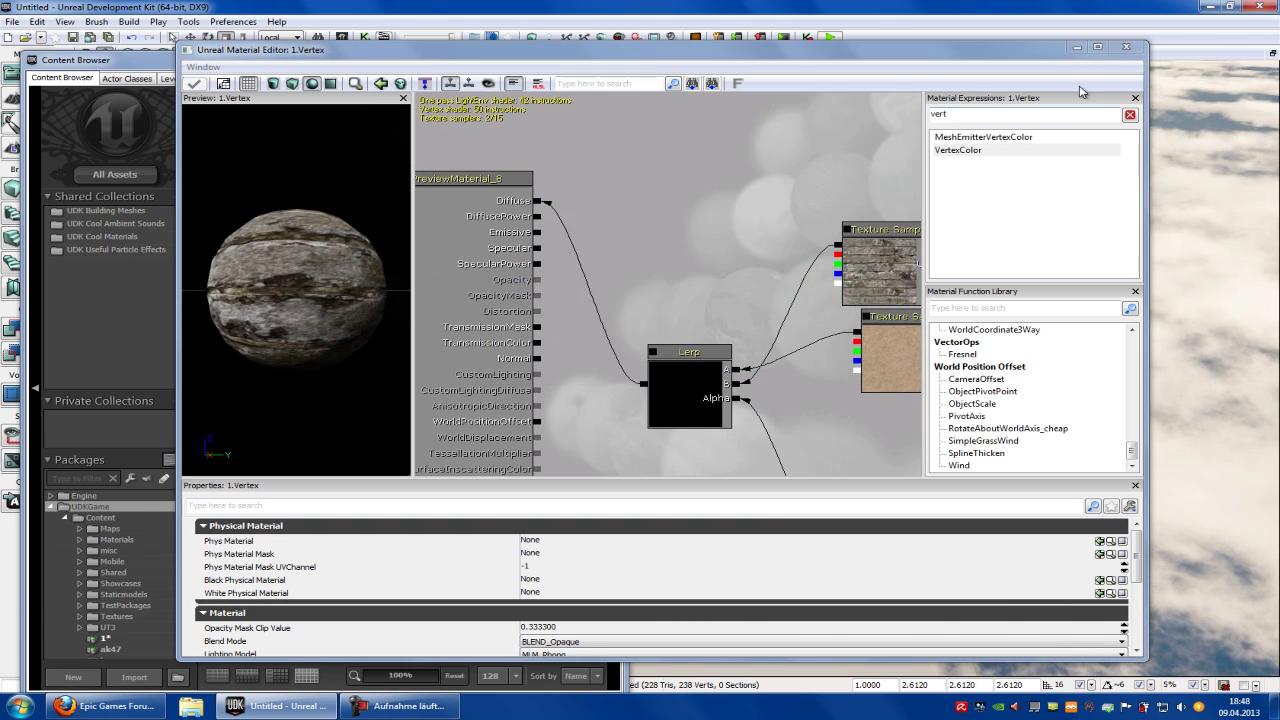
left_click(1126, 46)
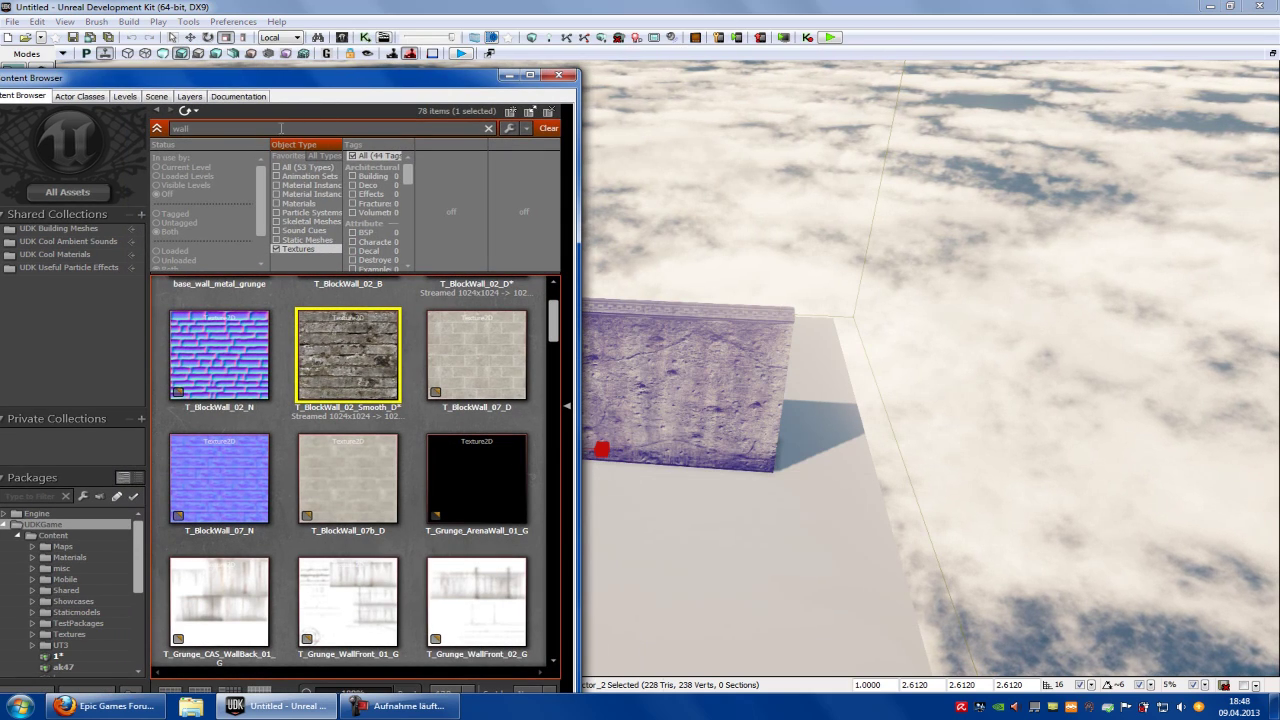
- Drag the Vertex material from package 1 onto the wall mesh
key("BackSpace")
key("BackSpace")
key("BackSpace")
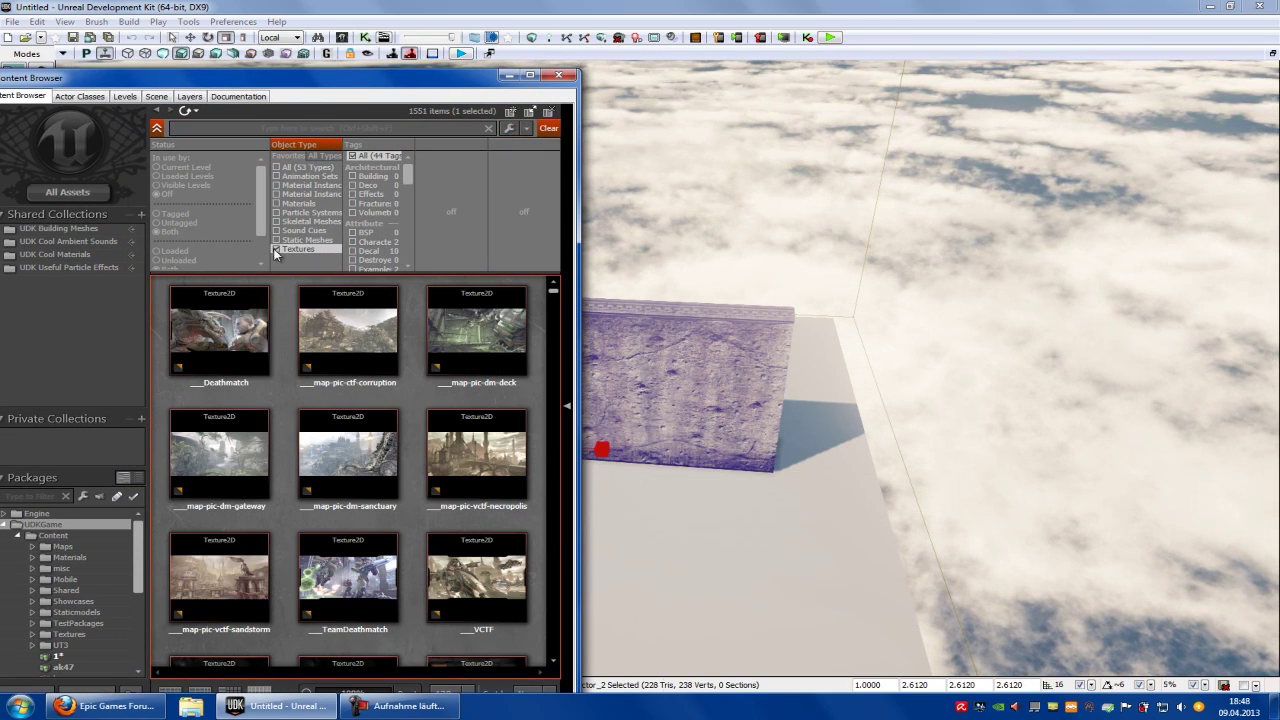
left_click(277, 250)
left_click_drag(138, 557, 138, 575)
left_click(68, 619)
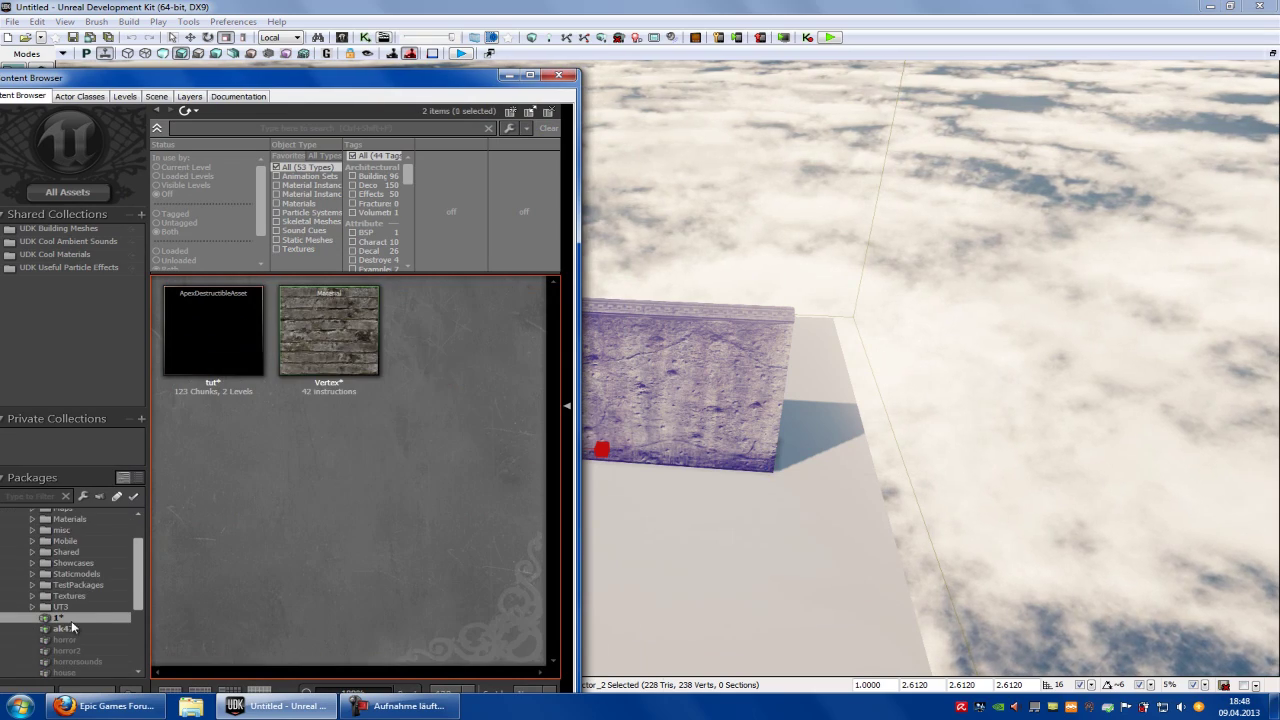
left_click(329, 330)
left_click_drag(329, 330, 680, 392)
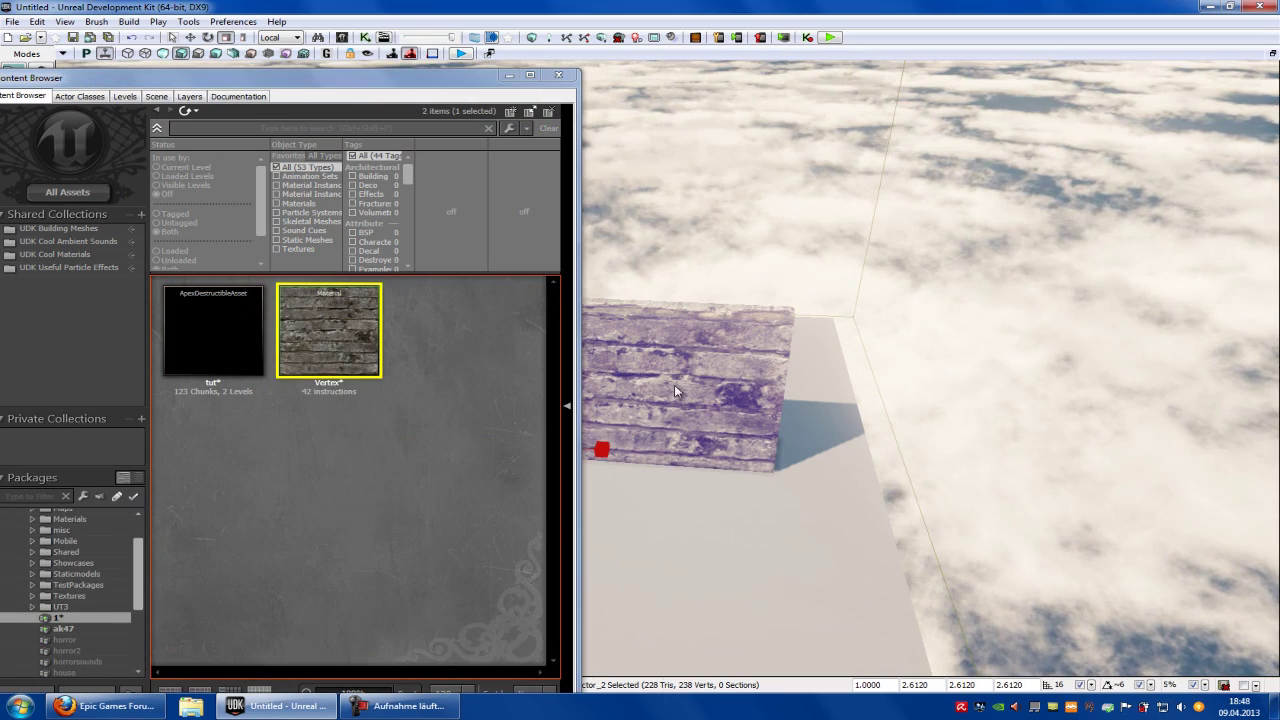
- Close the Content Browser and zoom the viewport in on the wall
left_click(507, 75)
scroll(651, 246, "up", 2)
scroll(651, 246, "up", 3)
scroll(687, 183, "up", 2)
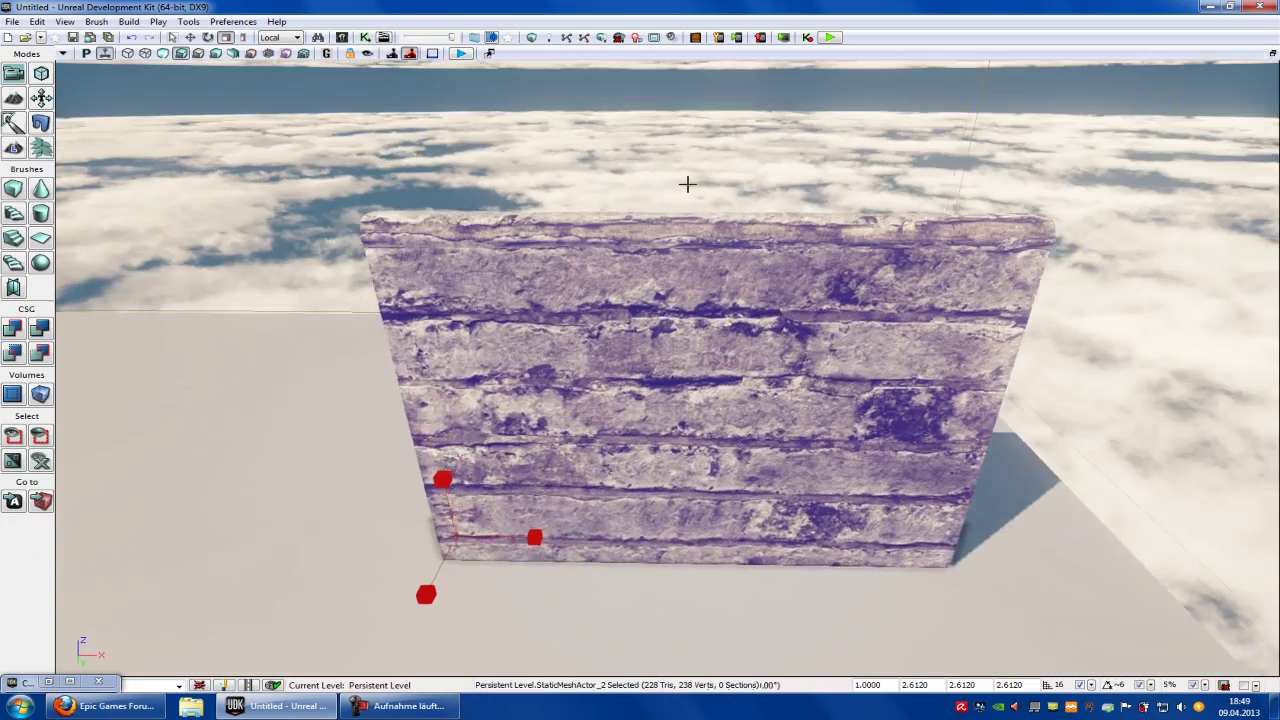
scroll(640, 250, "up", 4)
scroll(605, 310, "down", 3)
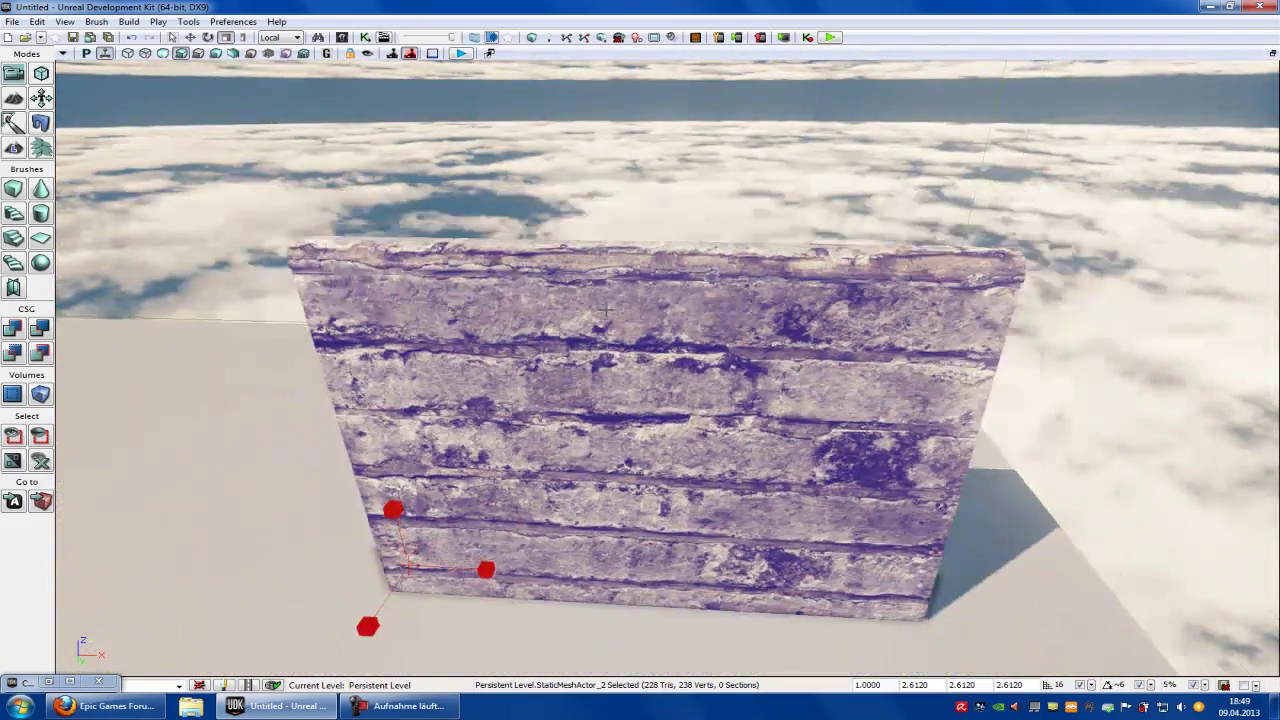
scroll(605, 312, "down", 1)
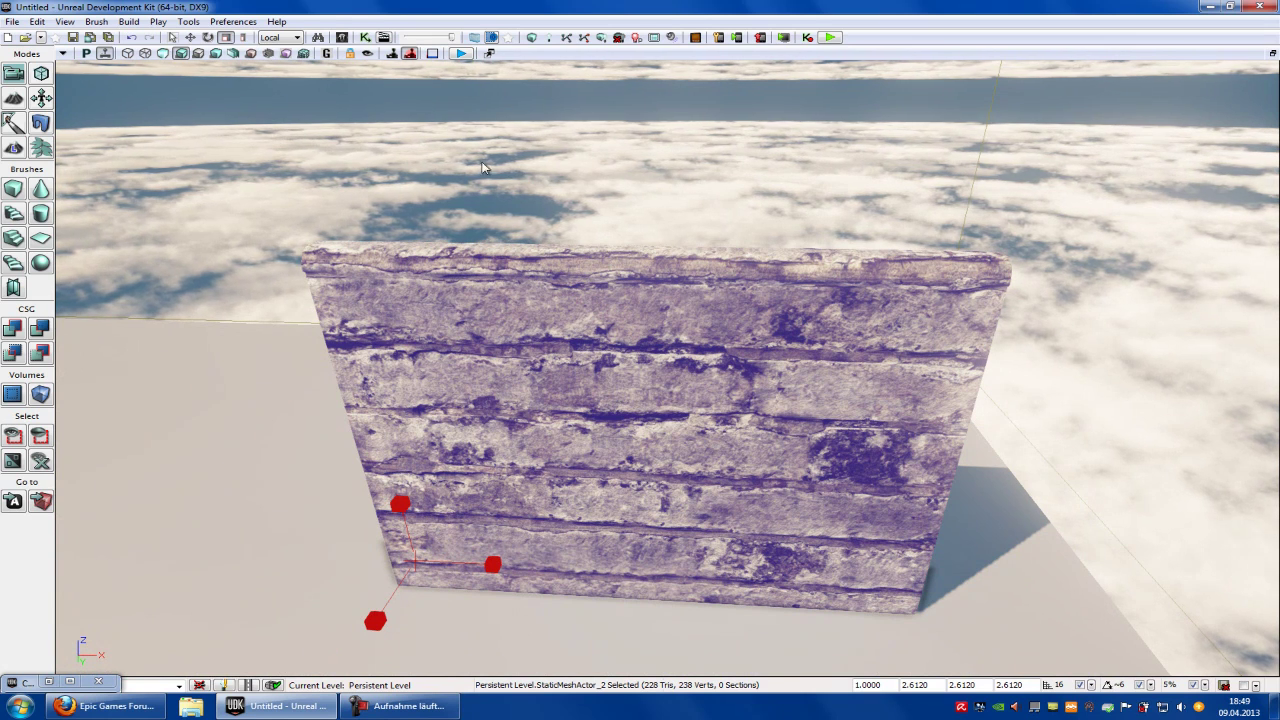
- Open Mesh Paint with an enlarged brush radius, painting the red channel only
left_click(13, 121)
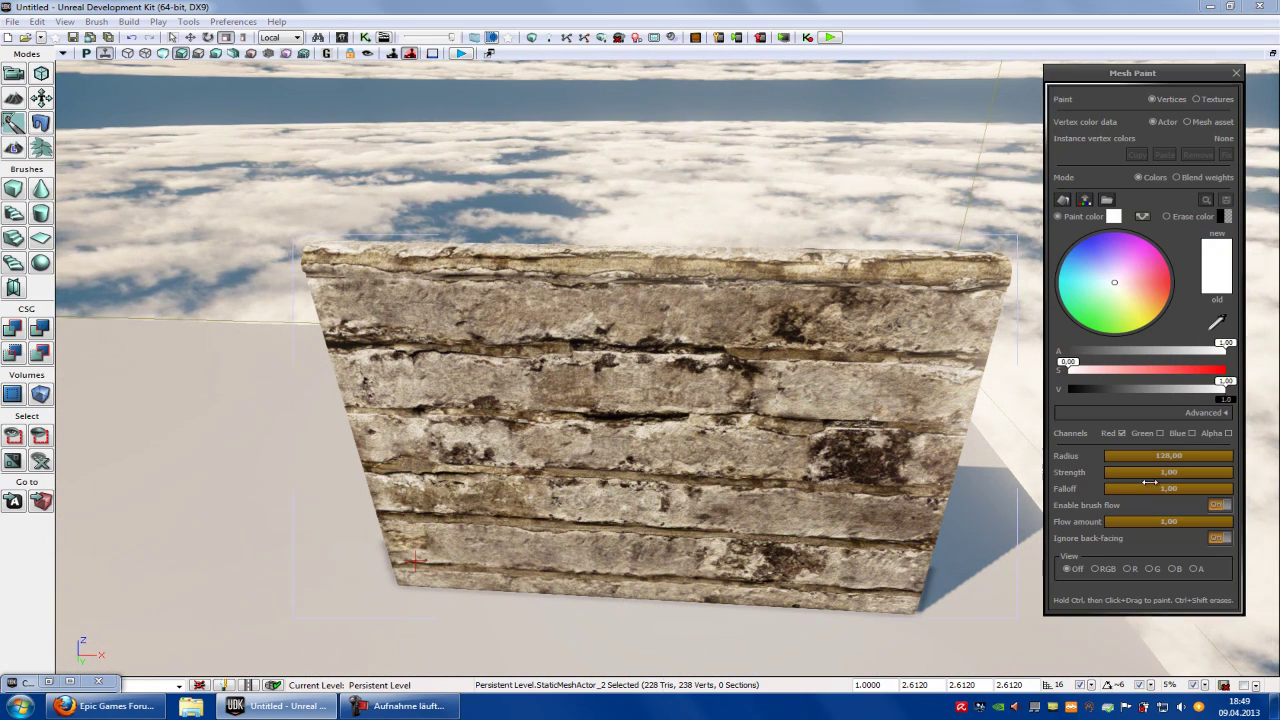
left_click_drag(1196, 457, 1270, 456)
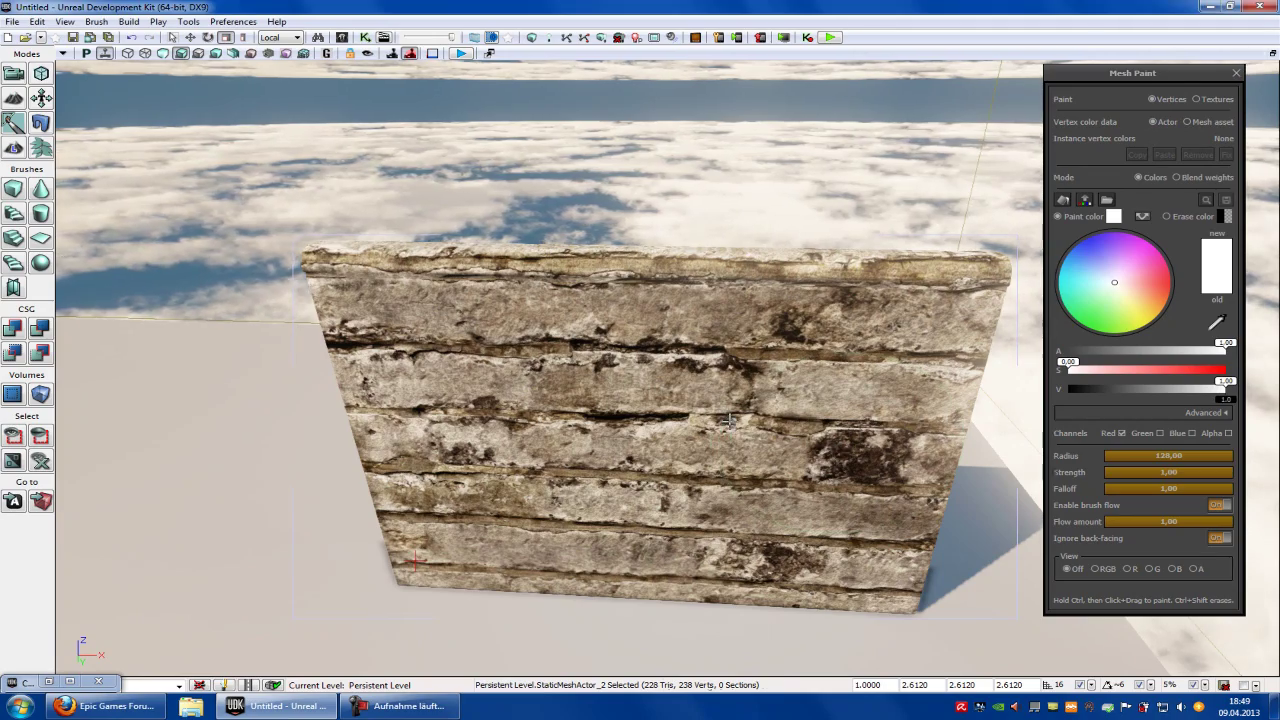
mouse_move(729, 421)
left_mouse_down()
mouse_move(751, 508)
mouse_move(742, 400)
left_mouse_up()
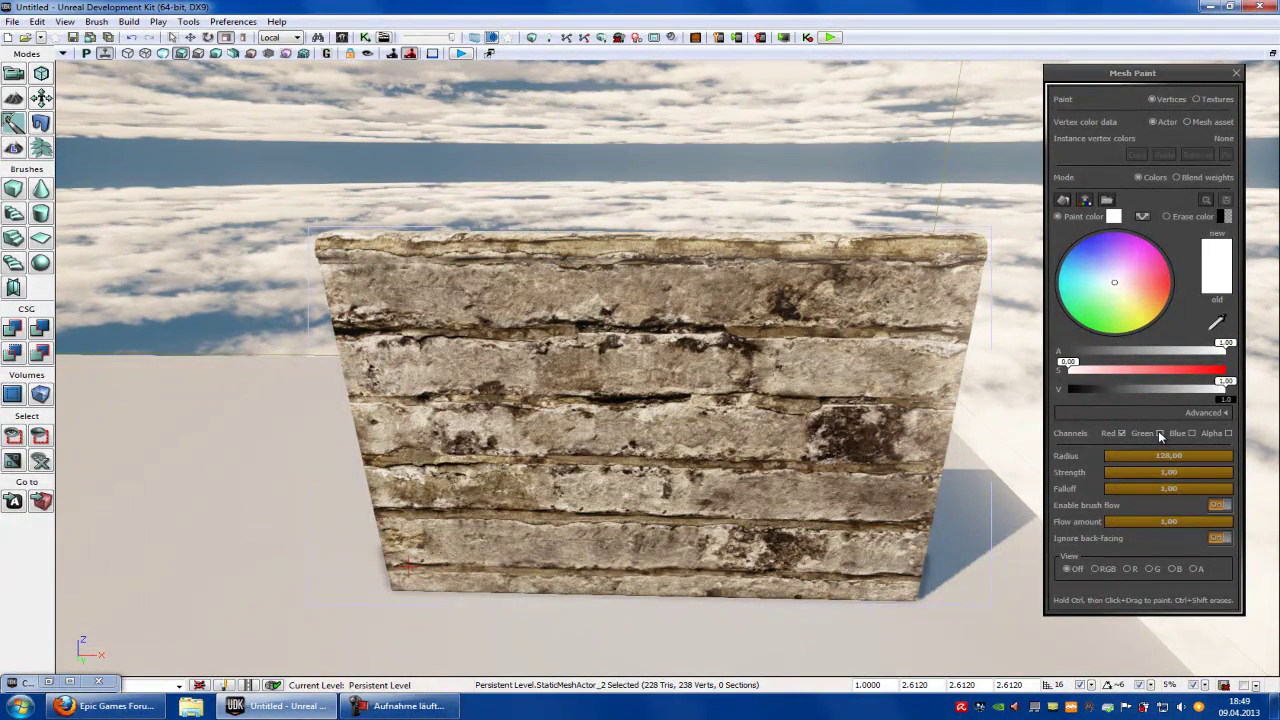
left_click(1160, 433)
left_click(1121, 433)
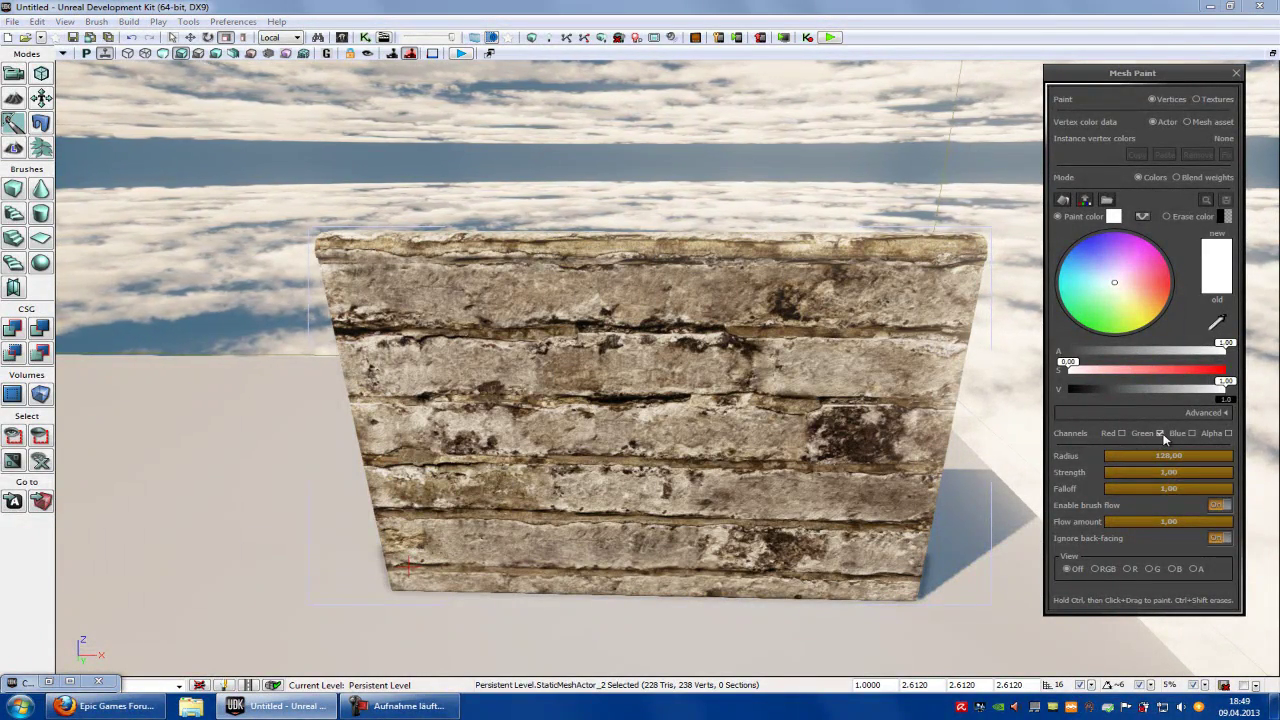
left_click(1122, 433)
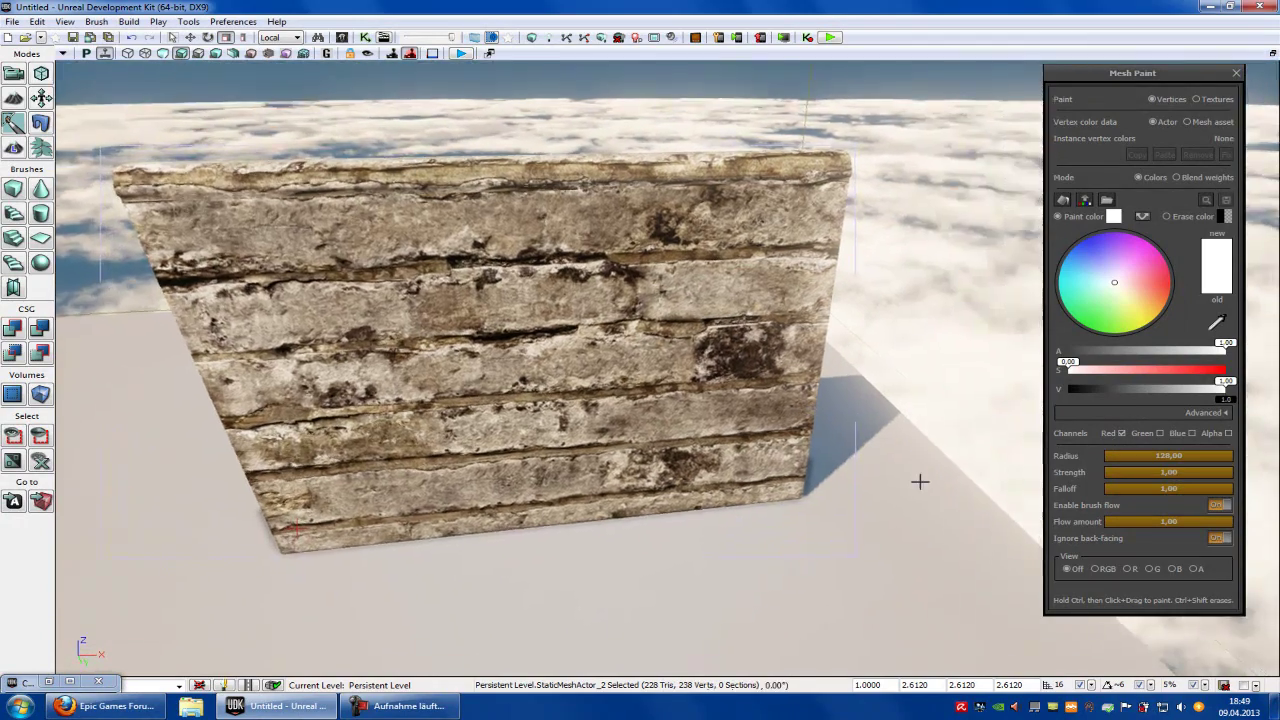
- Move close to the wall and paint sand across its upper-right area
left_click_drag(920, 480, 849, 471)
scroll(1083, 643, "up", 5)
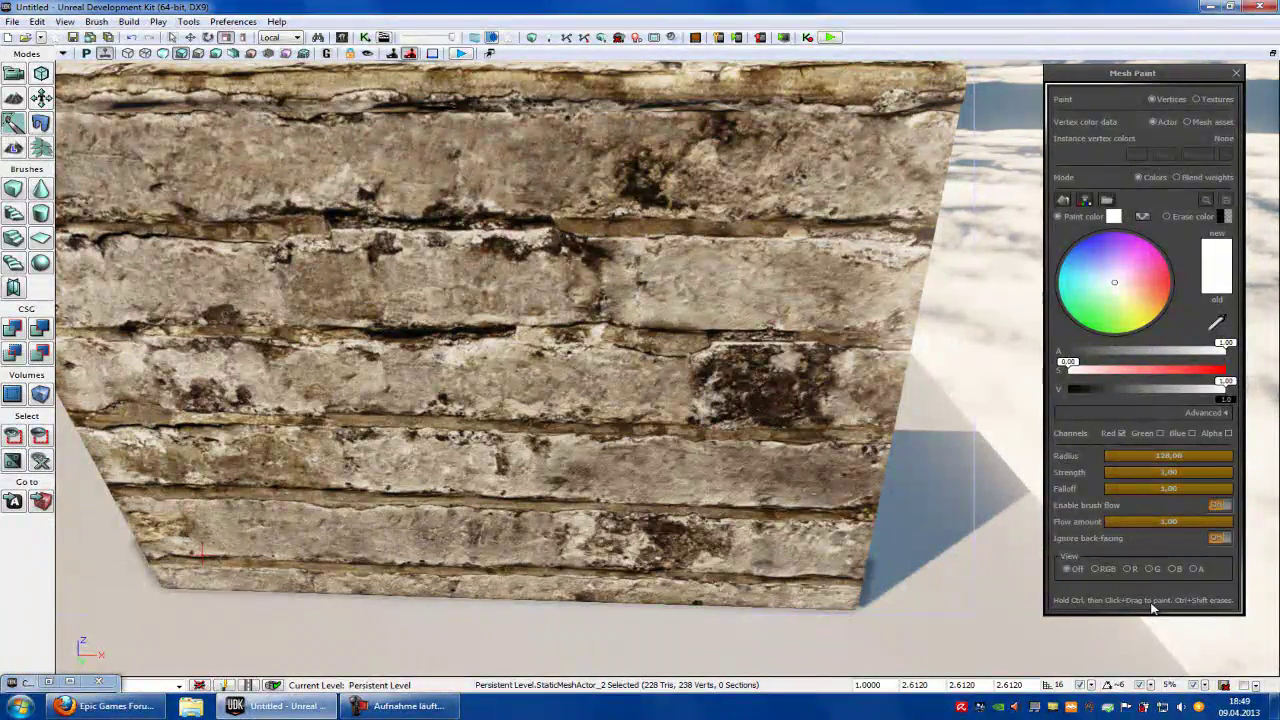
right_click_drag(779, 490, 779, 470)
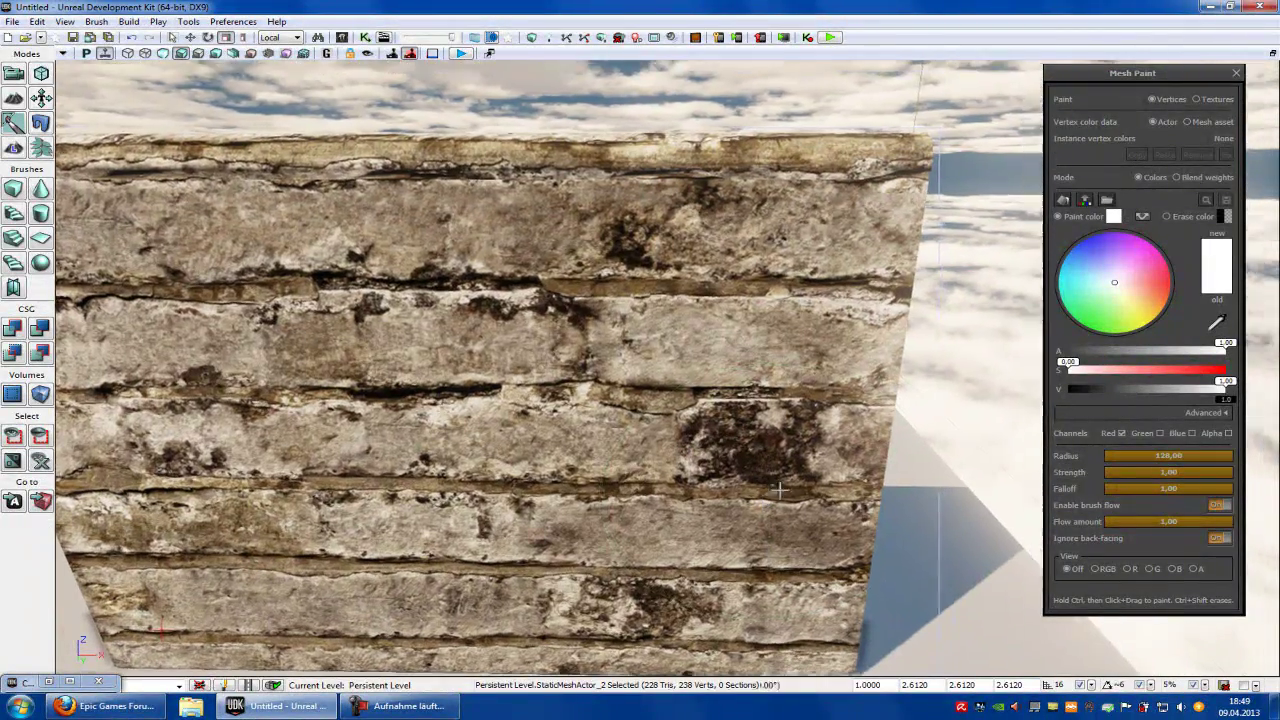
left_click_drag(734, 314, 726, 321, "ctrl")
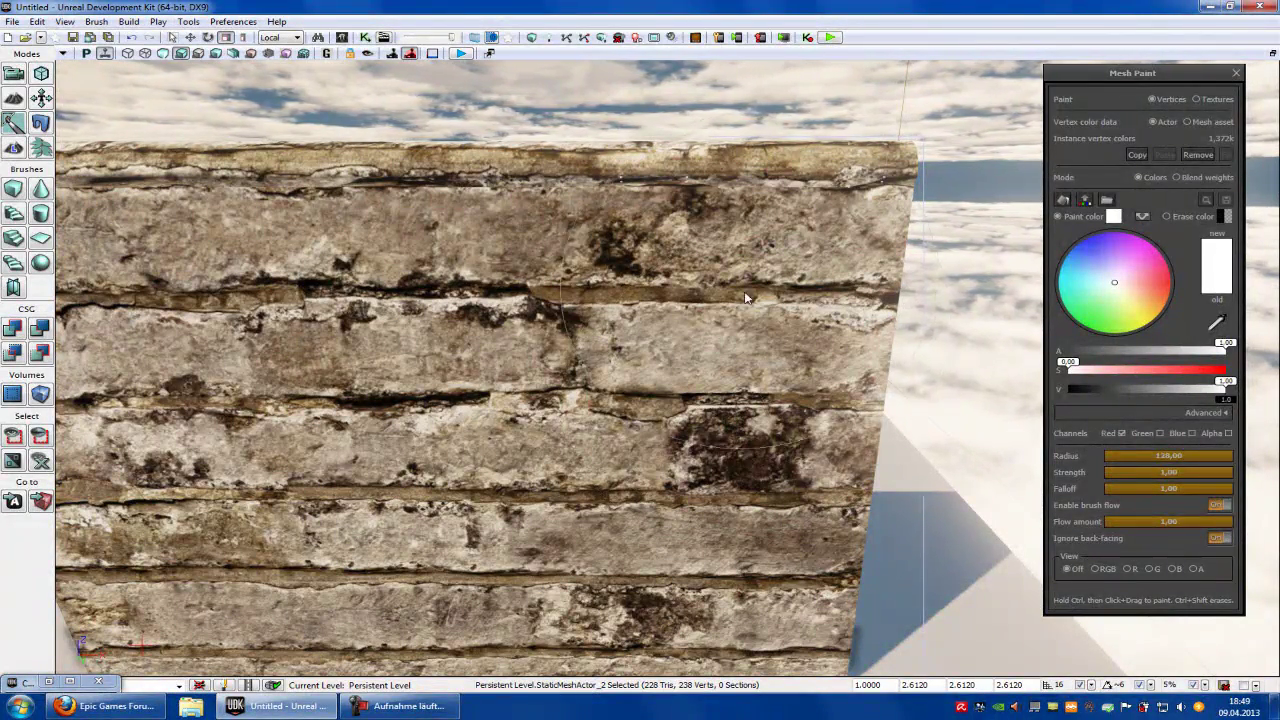
mouse_move(763, 400)
left_mouse_down("ctrl")
mouse_move(785, 402)
mouse_move(473, 503)
left_mouse_up("ctrl")
- Paint sand over the wall's left and lower parts, undoing one stroke
scroll(785, 402, "up", 1)
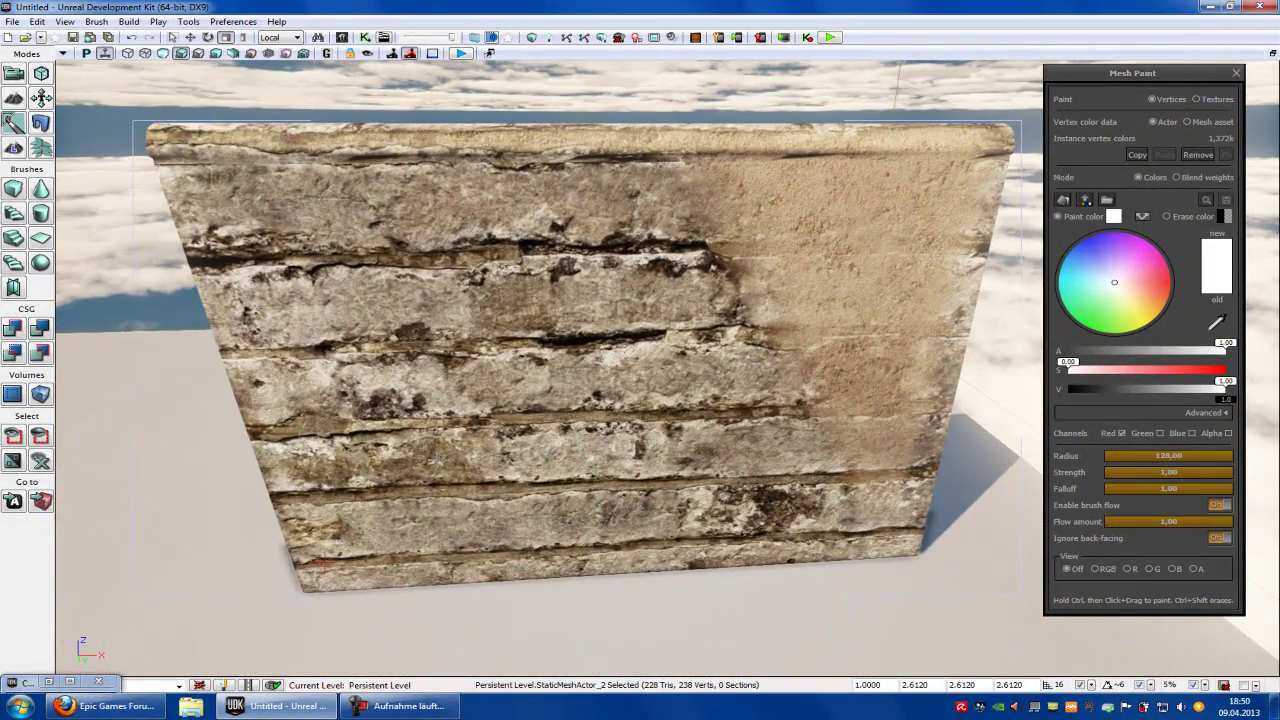
mouse_move(330, 480)
left_mouse_down("ctrl")
mouse_move(260, 400)
mouse_move(330, 360)
mouse_move(357, 309)
left_mouse_up("ctrl")
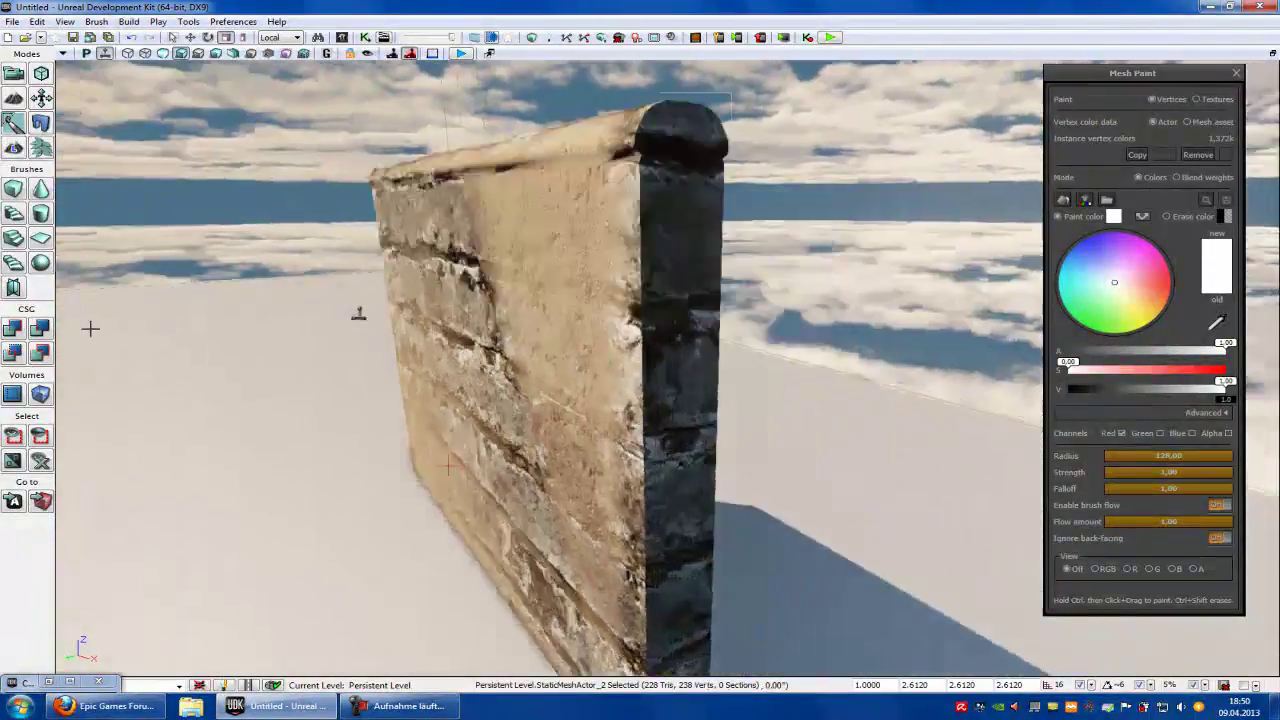
key("ctrl+z")
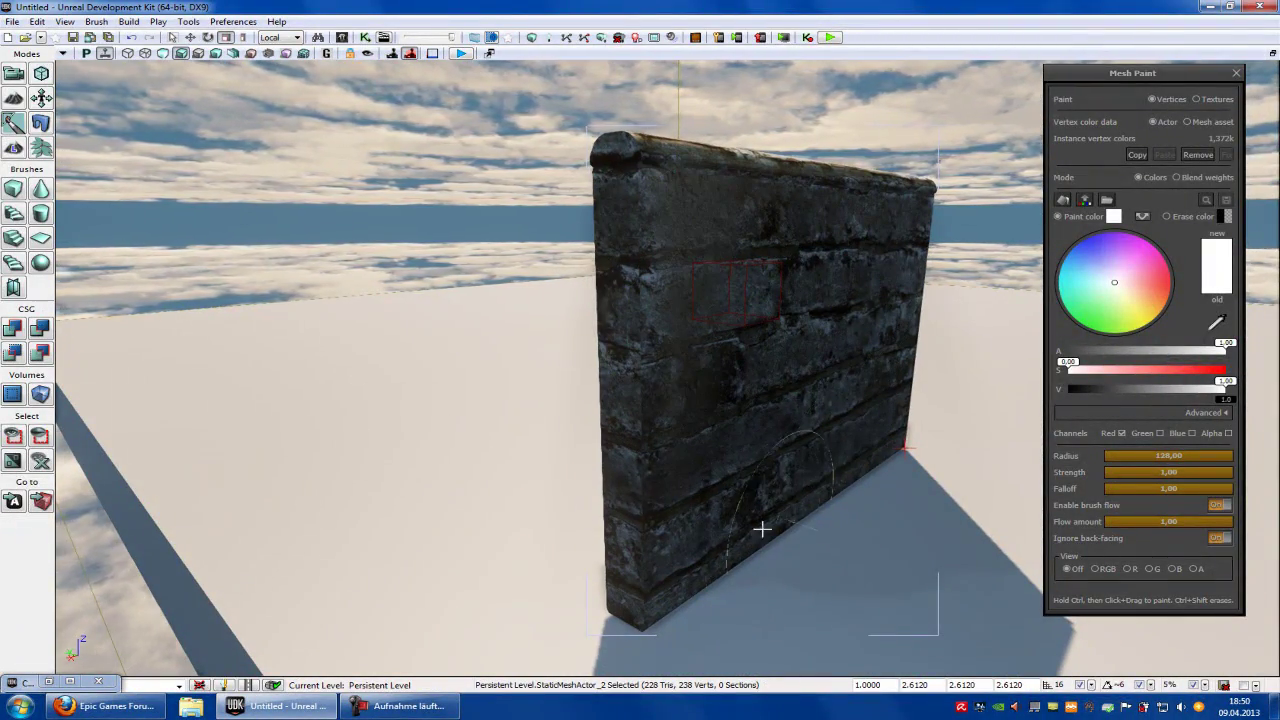
left_click_drag(763, 528, 726, 551, "ctrl")
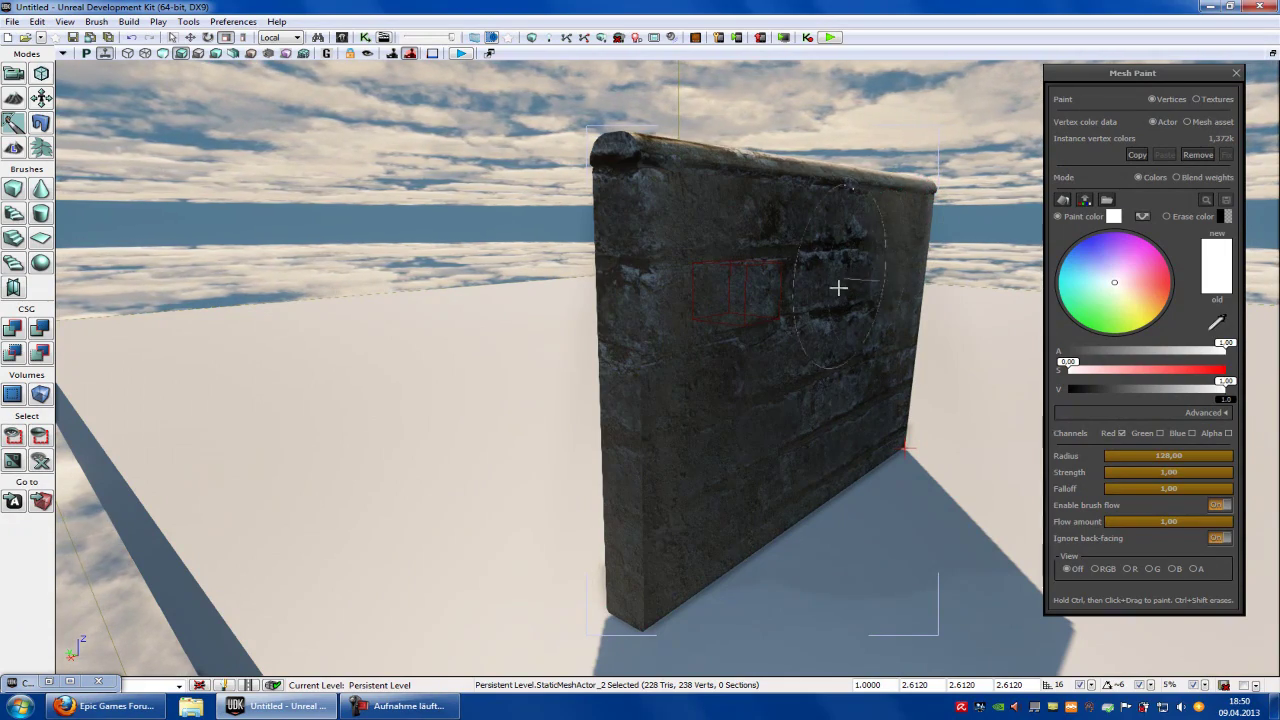
- Orbit back to a head-on view and zoom to check the painted wall
mouse_move(838, 288)
left_mouse_down()
mouse_move(818, 280)
mouse_move(865, 352)
mouse_move(820, 341)
mouse_move(858, 340)
left_mouse_up()
scroll(826, 340, "up", 2)
scroll(830, 335, "up", 3)
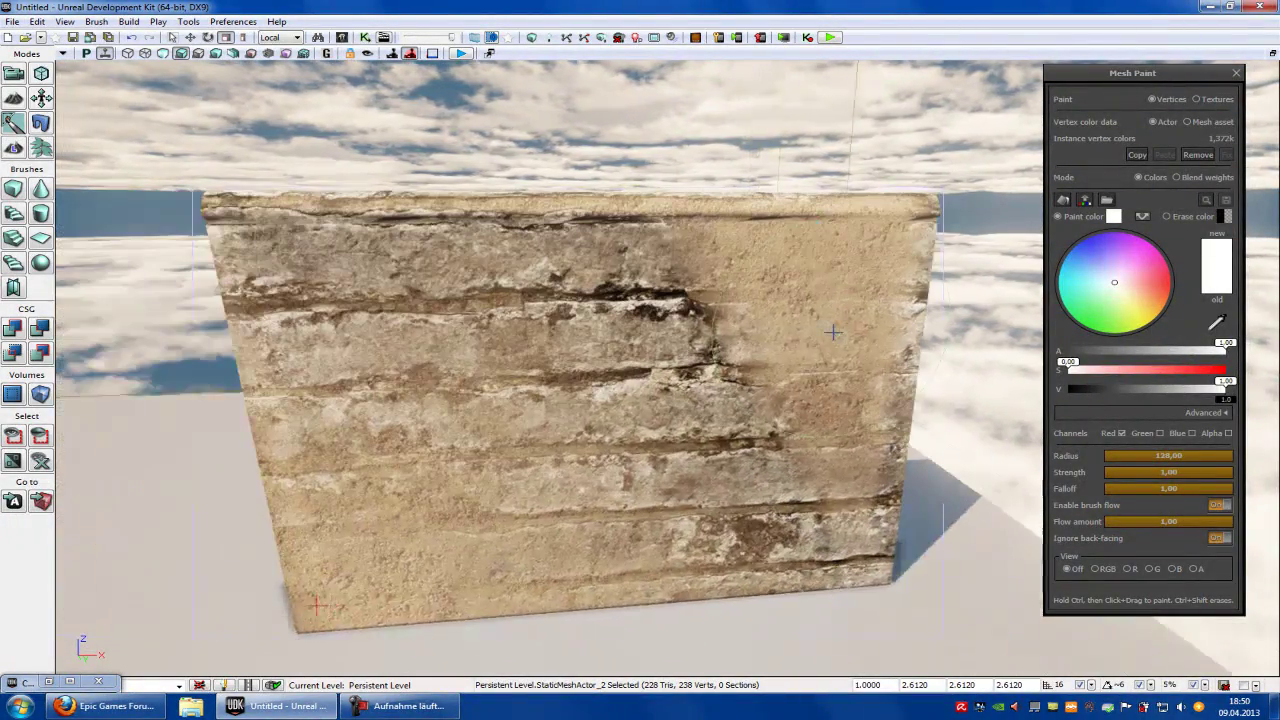
scroll(815, 350, "up", 3)
left_click_drag(826, 343, 583, 380)
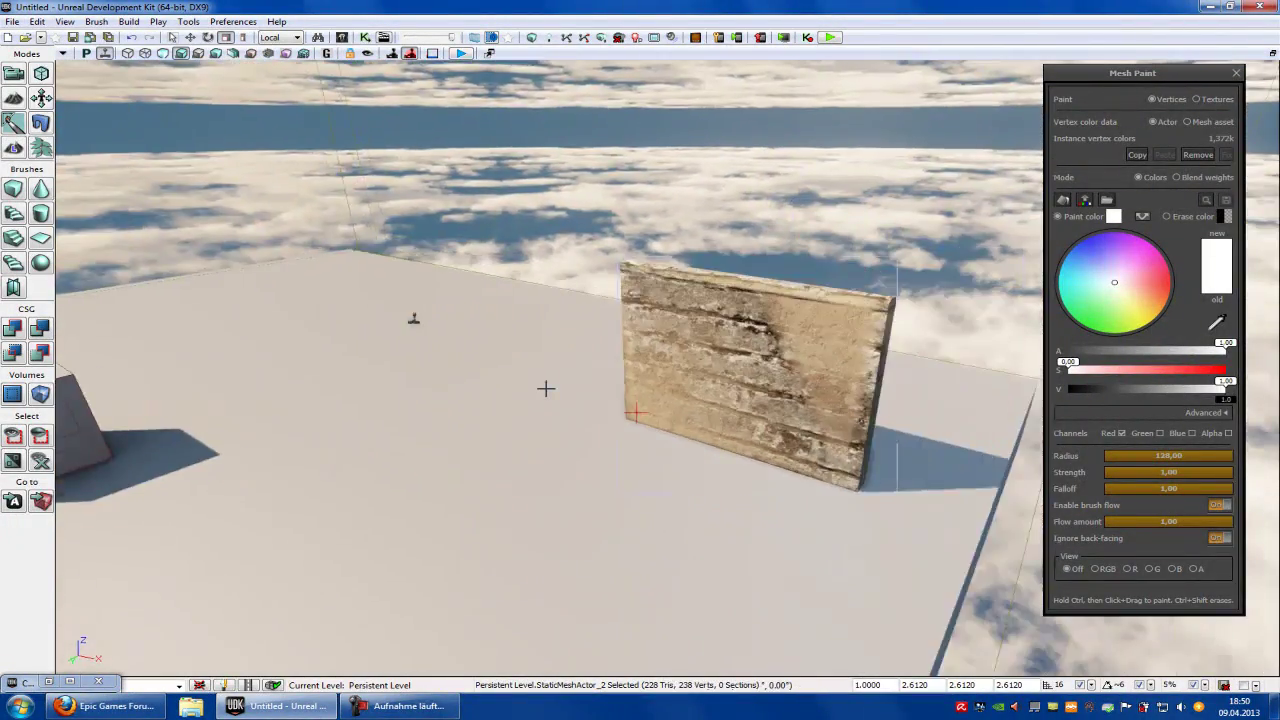
scroll(546, 386, "down", 3)
scroll(802, 368, "up", 3)
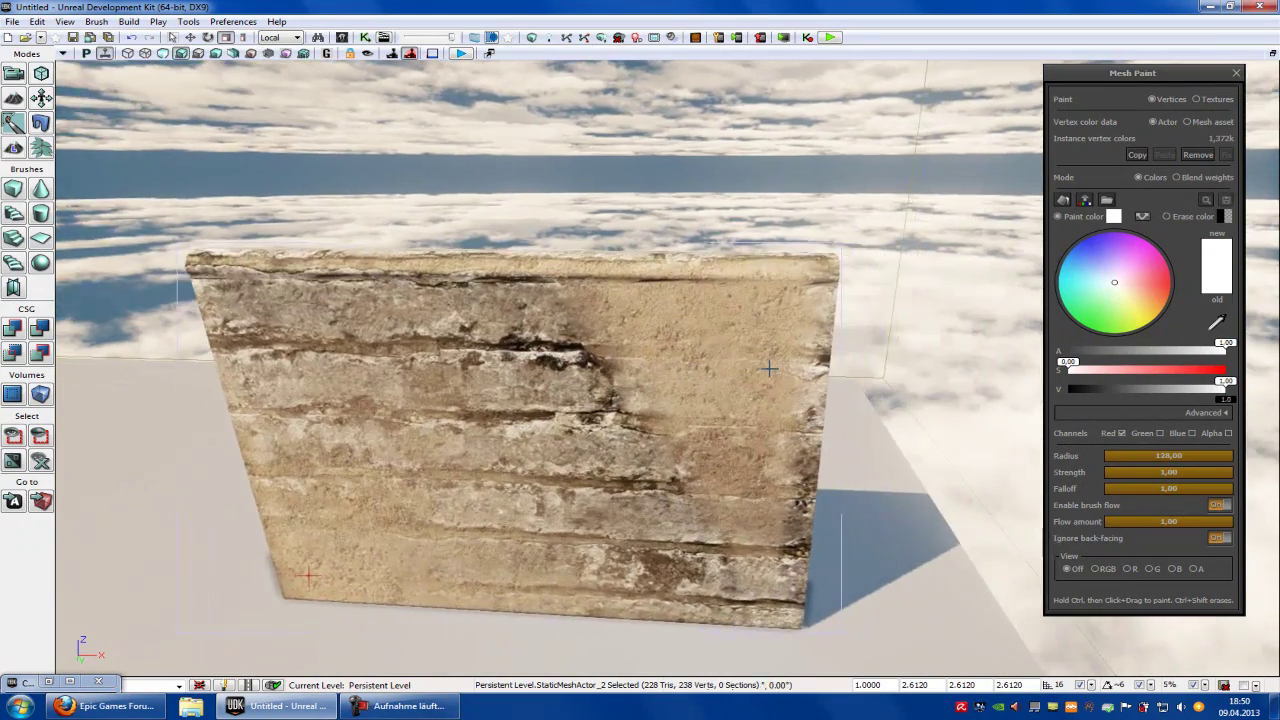